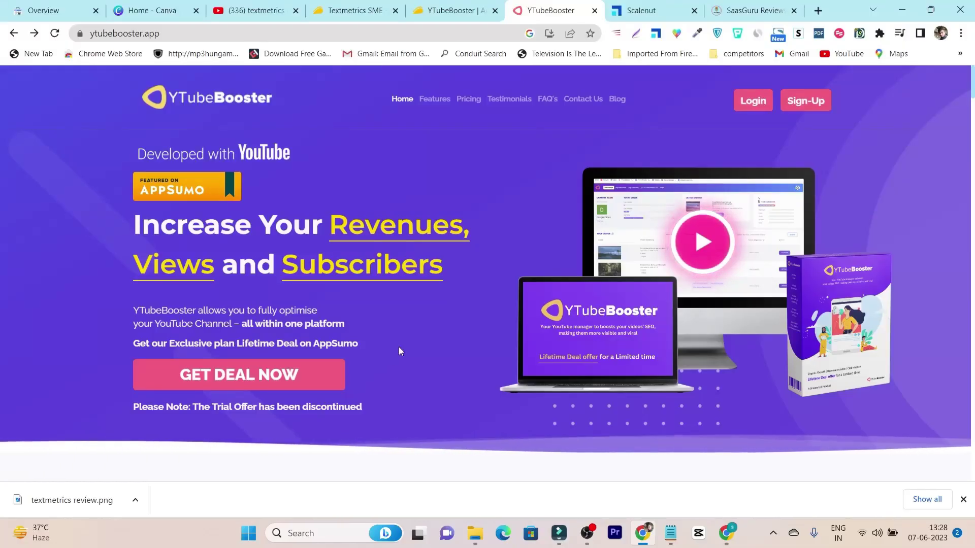
Scroll through the ytubebooster.app homepage, then bring up the AppSumo YTubeBooster lifetime-deal listing.
{"action": "scroll", "coordinate": [424, 310], "scroll_direction": "down", "scroll_amount": 1}
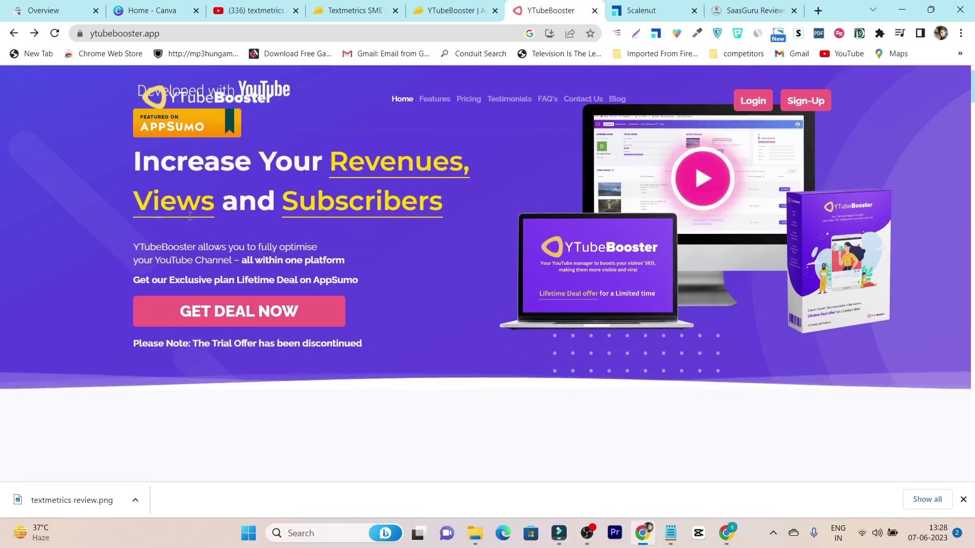
{"action": "scroll", "coordinate": [340, 218], "scroll_direction": "up", "scroll_amount": 1}
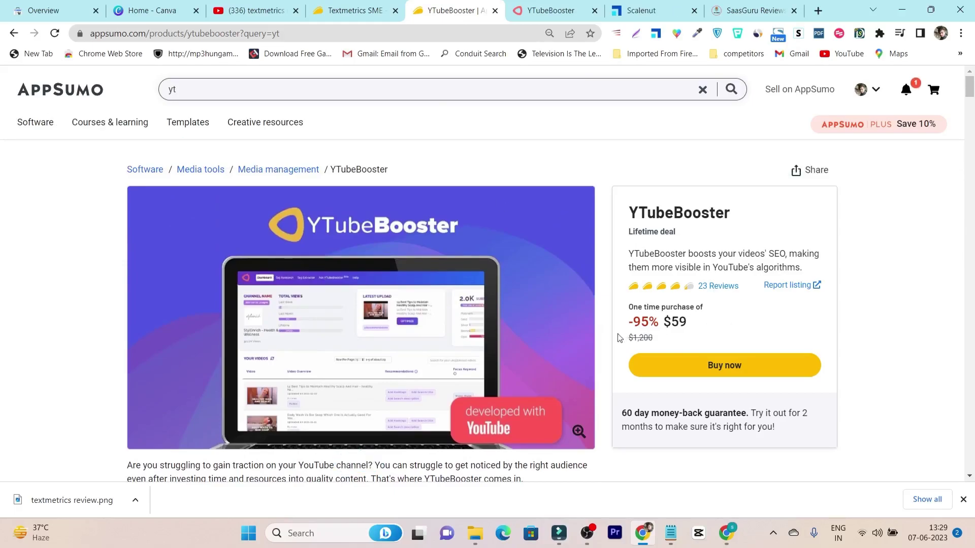
Scroll through the AppSumo YTubeBooster deal page to look over the offer.
{"action": "scroll", "coordinate": [575, 307], "scroll_direction": "down", "scroll_amount": 10}
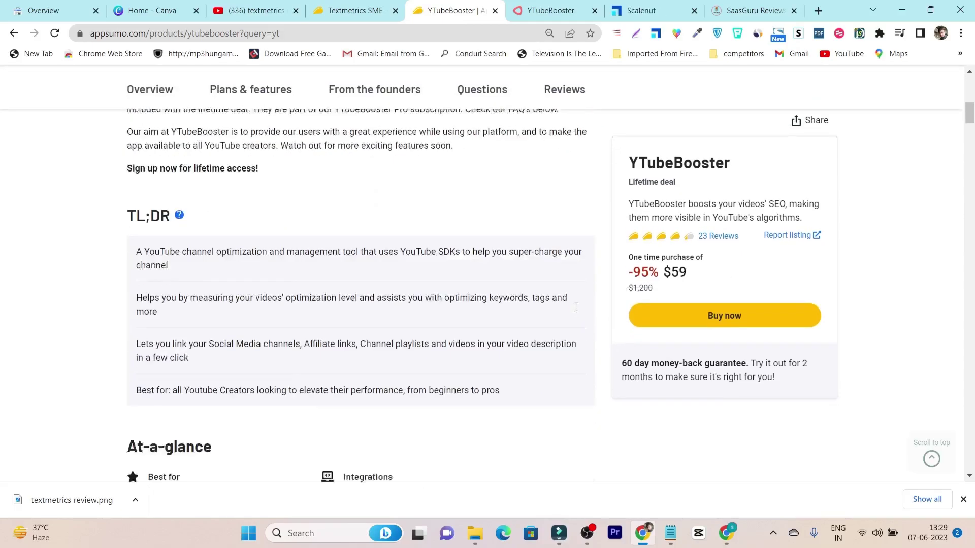
{"action": "scroll", "coordinate": [575, 306], "scroll_direction": "up", "scroll_amount": 10}
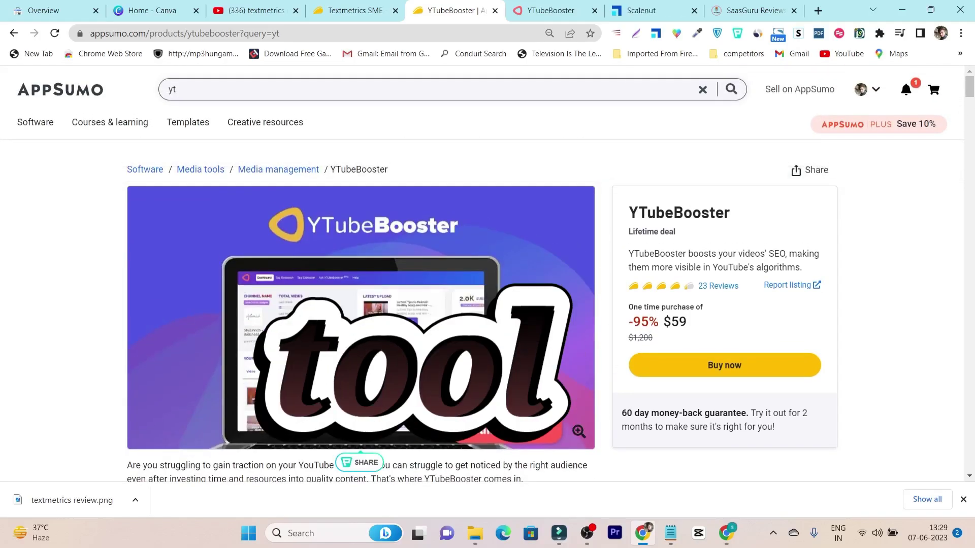
{"action": "scroll", "coordinate": [497, 303], "scroll_direction": "down", "scroll_amount": 9}
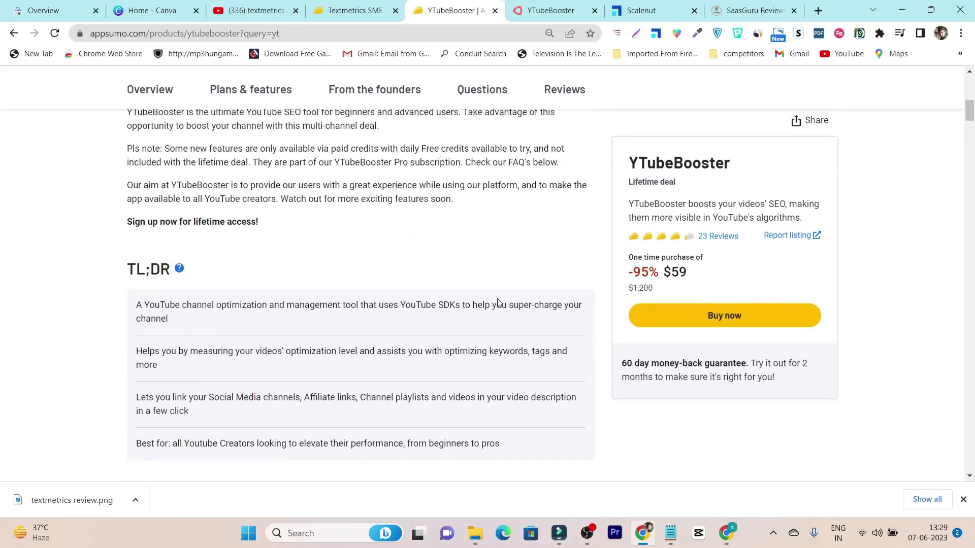
{"action": "scroll", "coordinate": [498, 303], "scroll_direction": "down", "scroll_amount": 4}
{"action": "scroll", "coordinate": [505, 331], "scroll_direction": "up", "scroll_amount": 12}
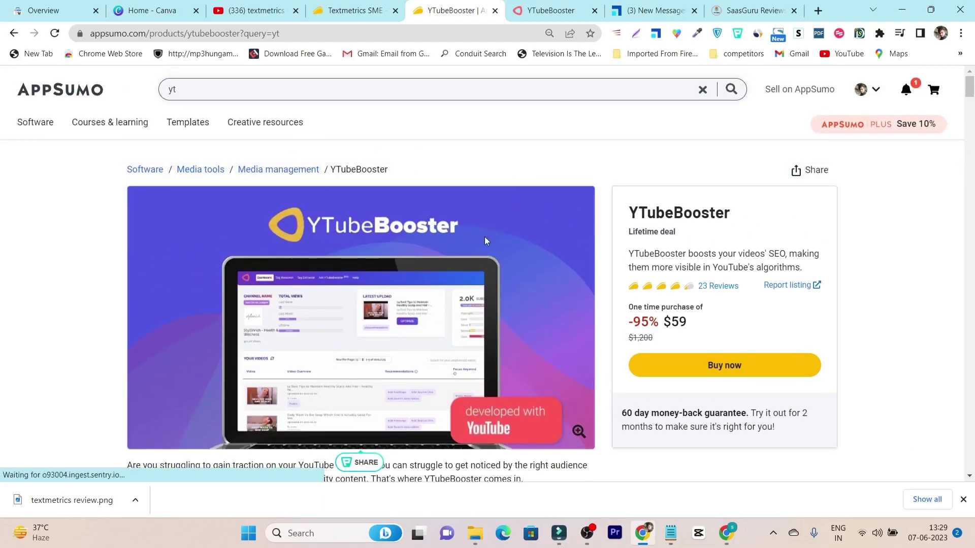
Glance at the YTubeBooster dashboard window, then show the YouTube 'textmetrics review' search results.
{"action": "left_click", "coordinate": [726, 533]}
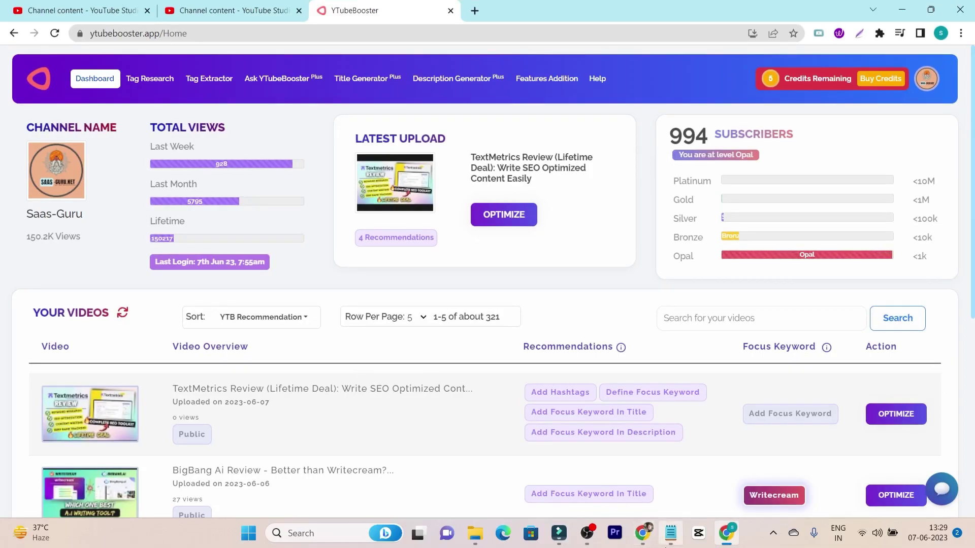
{"action": "left_click", "coordinate": [643, 539]}
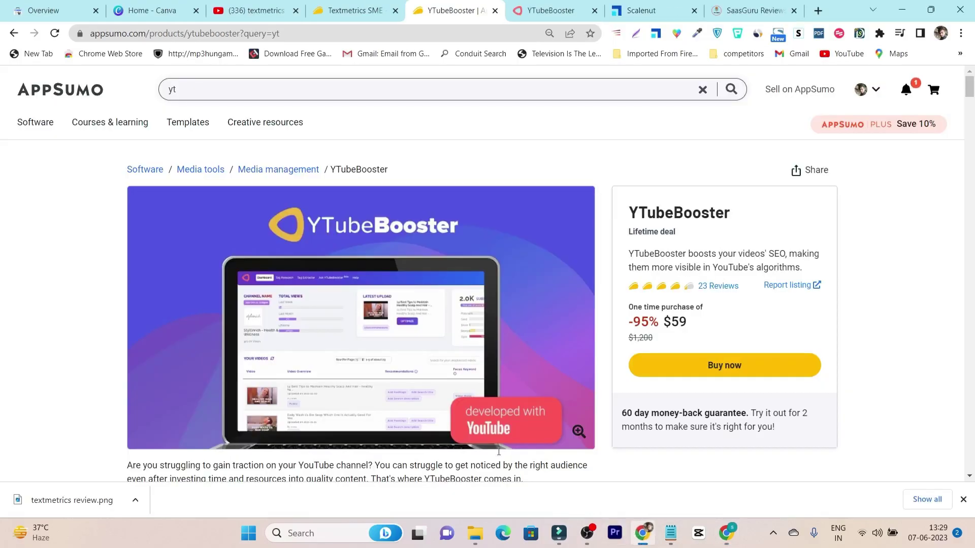
{"action": "left_click", "coordinate": [256, 10]}
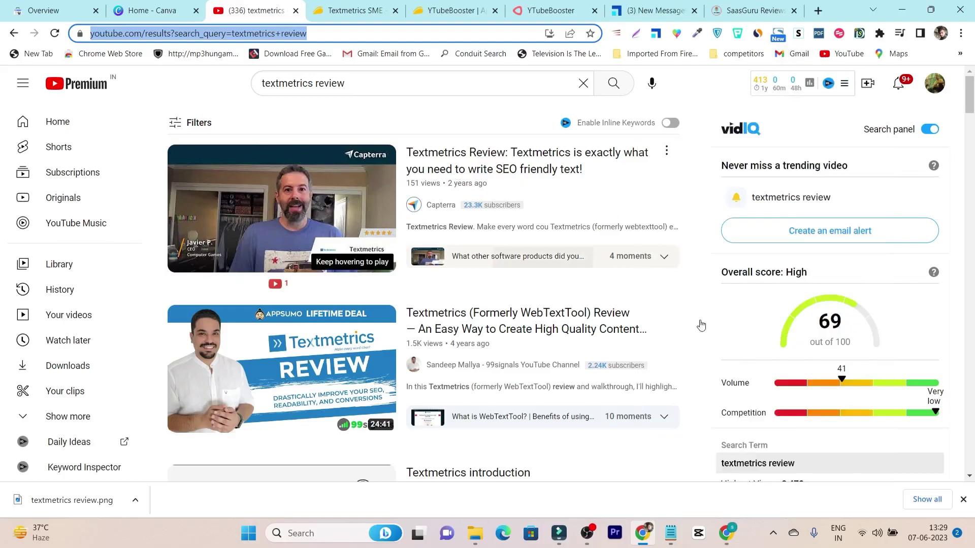
Switch from the YouTube results to the YTubeBooster dashboard window, then back to the AppSumo deal.
{"action": "left_click", "coordinate": [733, 545]}
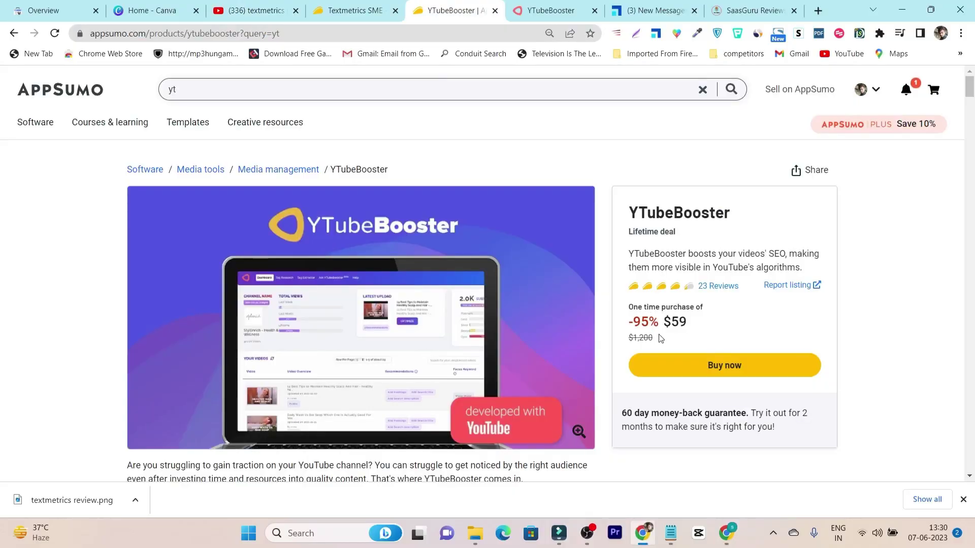
Scroll the AppSumo page through the TL;DR, Overview, tag research and tag extractor sections to Video Optimize.
{"action": "scroll", "coordinate": [499, 313], "scroll_direction": "down", "scroll_amount": 5}
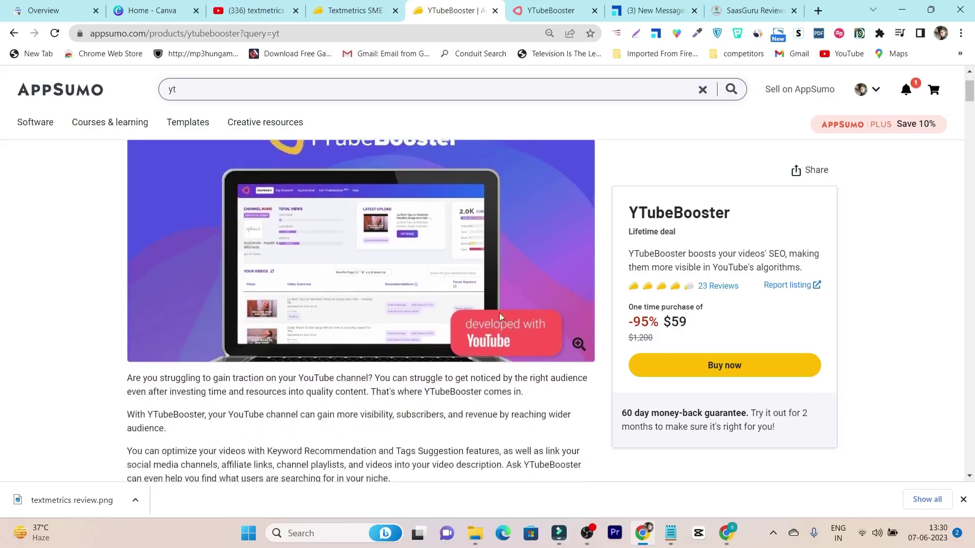
{"action": "scroll", "coordinate": [406, 300], "scroll_direction": "down", "scroll_amount": 10}
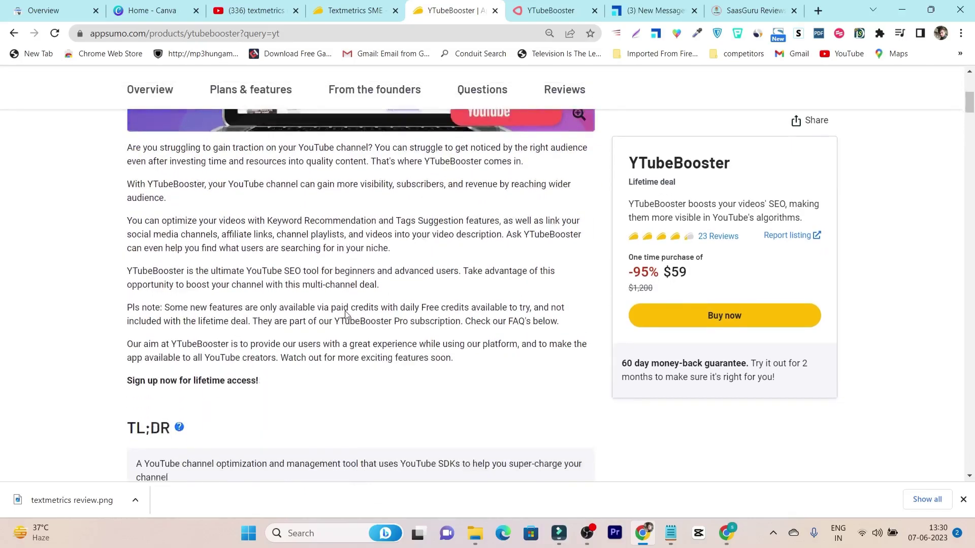
{"action": "scroll", "coordinate": [203, 272], "scroll_direction": "up", "scroll_amount": 3}
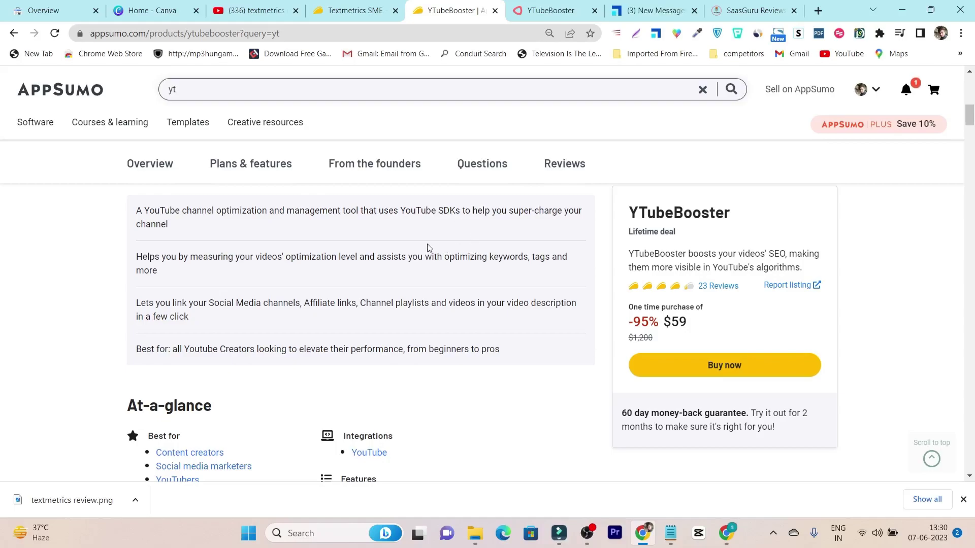
{"action": "scroll", "coordinate": [284, 260], "scroll_direction": "down", "scroll_amount": 8}
{"action": "scroll", "coordinate": [284, 261], "scroll_direction": "down", "scroll_amount": 10}
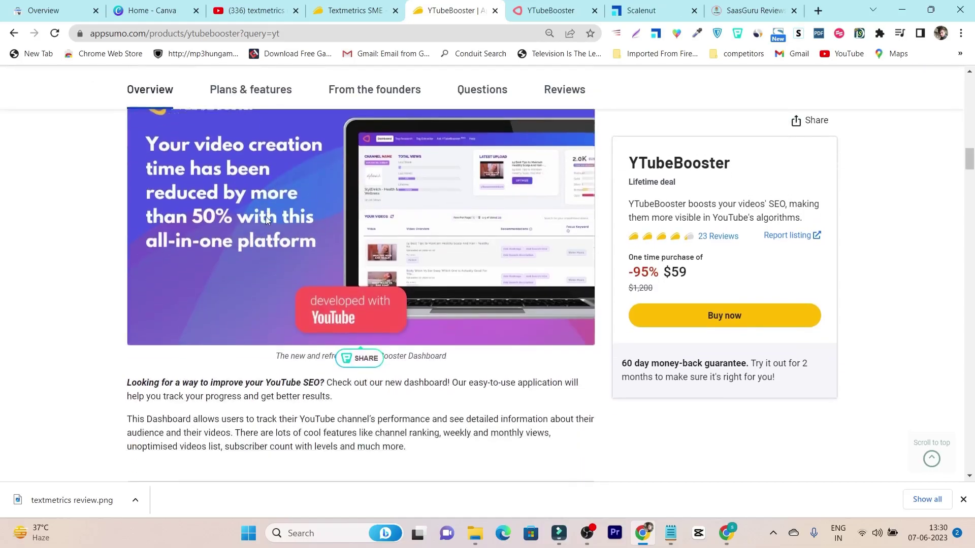
{"action": "scroll", "coordinate": [325, 242], "scroll_direction": "down", "scroll_amount": 4}
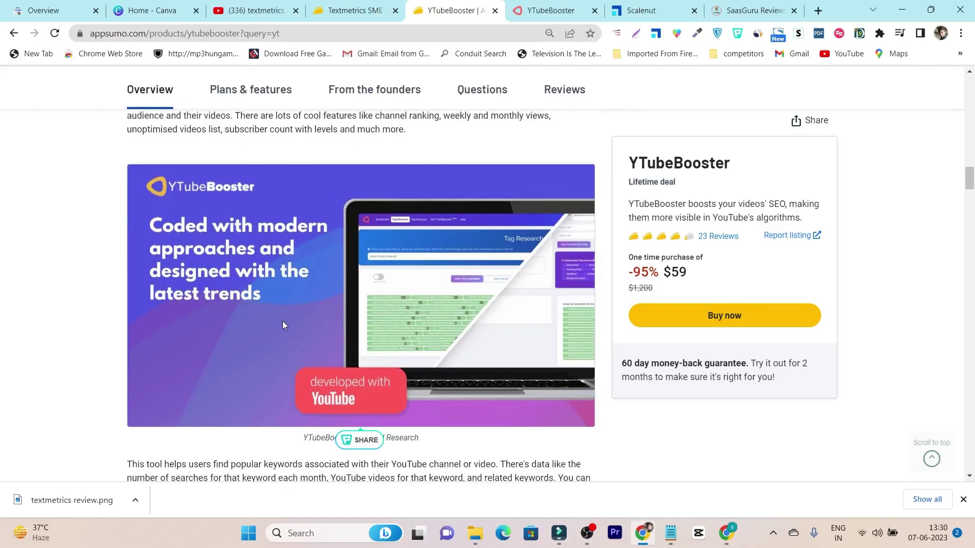
{"action": "scroll", "coordinate": [283, 323], "scroll_direction": "down", "scroll_amount": 4}
{"action": "scroll", "coordinate": [283, 321], "scroll_direction": "down", "scroll_amount": 13}
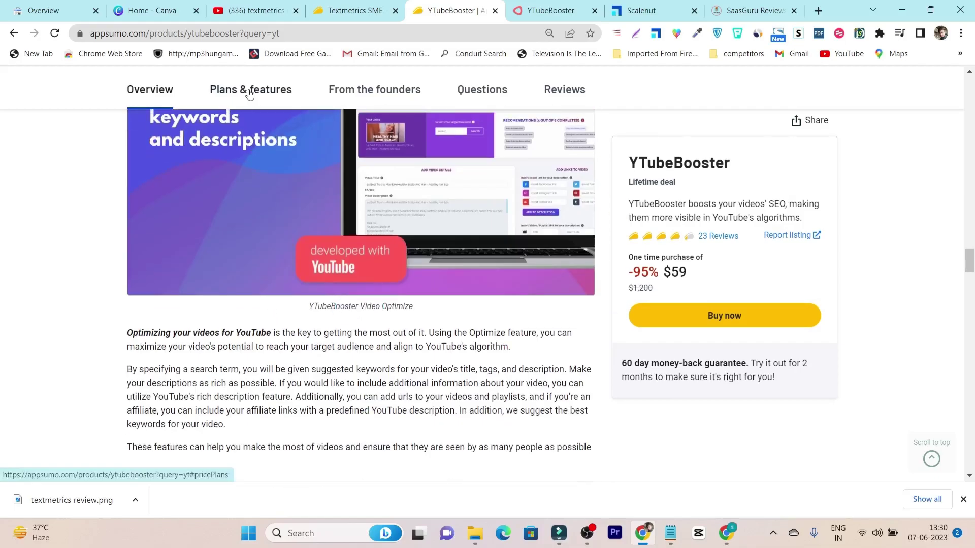
Bring up Plans & features and review the $59 Single plan.
{"action": "left_click", "coordinate": [254, 90]}
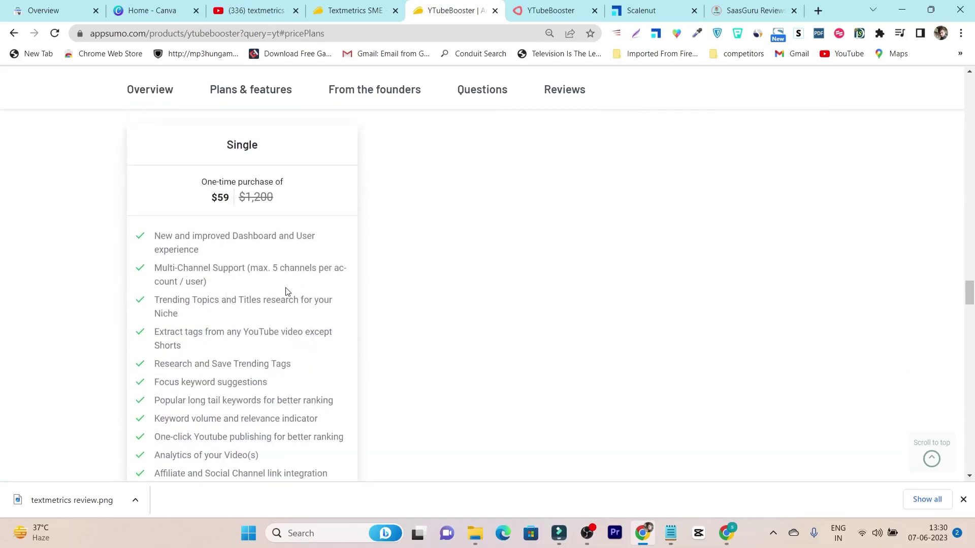
{"action": "scroll", "coordinate": [285, 289], "scroll_direction": "down", "scroll_amount": 1}
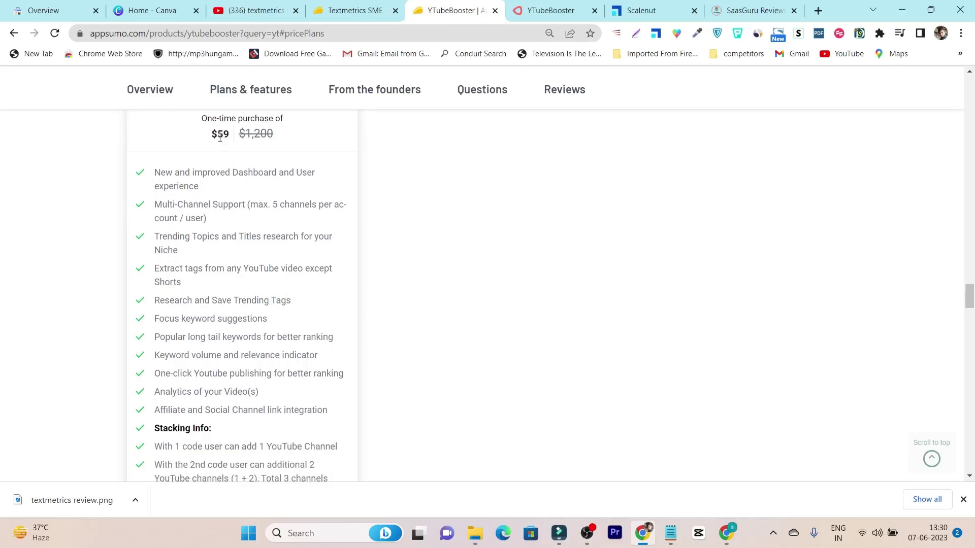
{"action": "scroll", "coordinate": [219, 184], "scroll_direction": "up", "scroll_amount": 1}
{"action": "scroll", "coordinate": [266, 214], "scroll_direction": "up", "scroll_amount": 3}
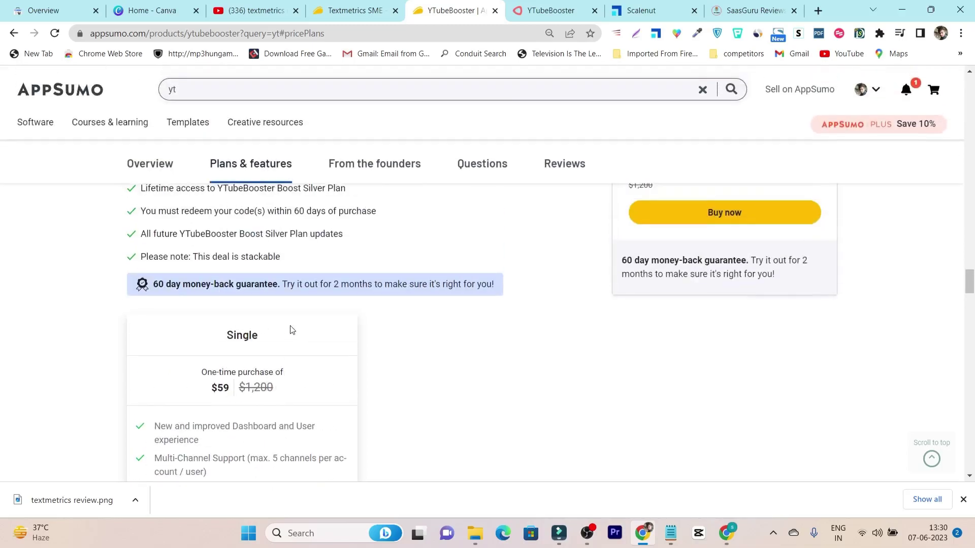
{"action": "scroll", "coordinate": [292, 330], "scroll_direction": "down", "scroll_amount": 8}
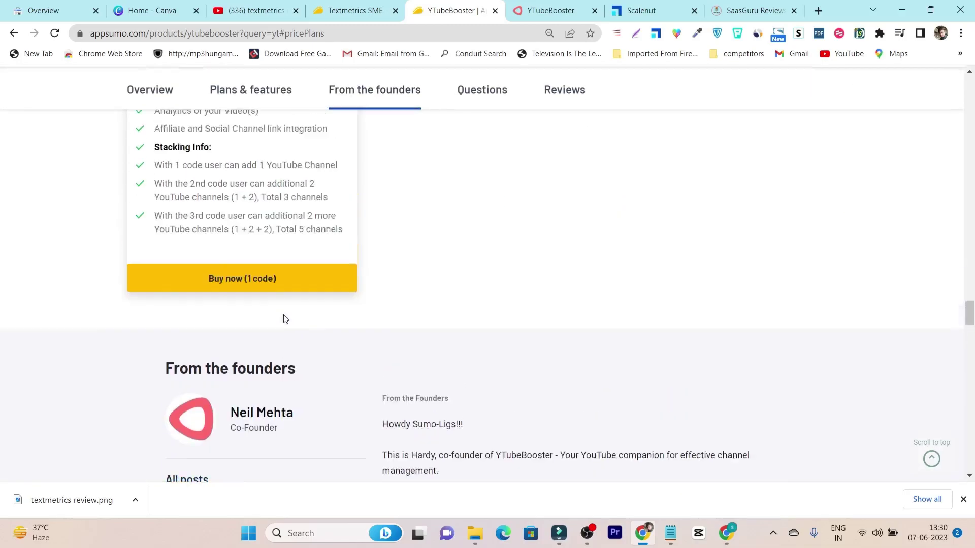
{"action": "scroll", "coordinate": [284, 315], "scroll_direction": "up", "scroll_amount": 2}
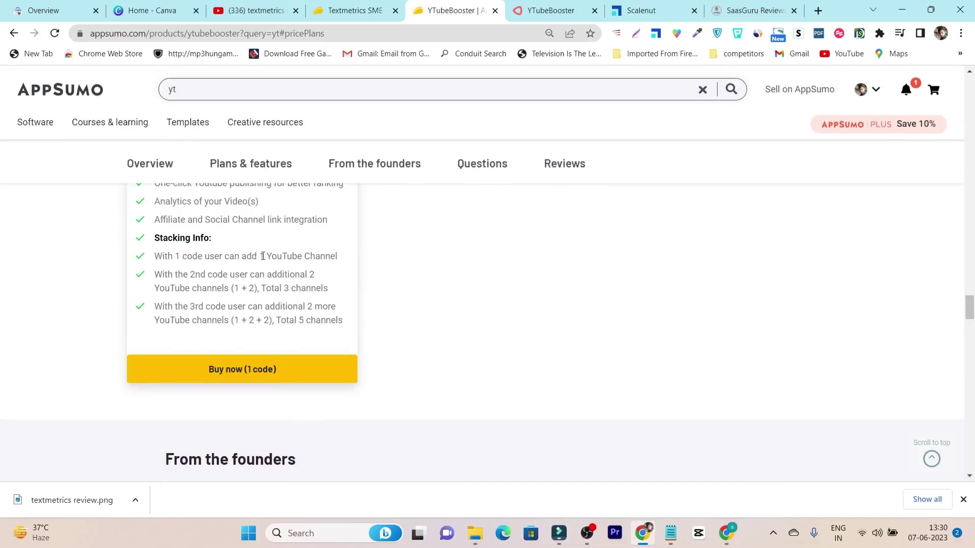
Highlight the '1 YouTube Channel' stacking limit, then switch to the YTubeBooster dashboard.
{"action": "left_click_drag", "start_coordinate": [261, 256], "coordinate": [338, 257]}
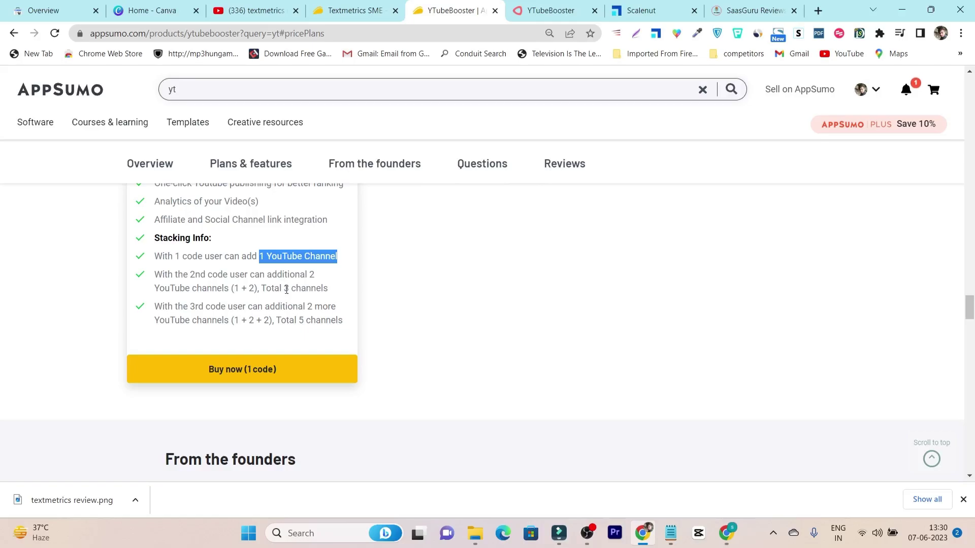
{"action": "scroll", "coordinate": [287, 318], "scroll_direction": "up", "scroll_amount": 7}
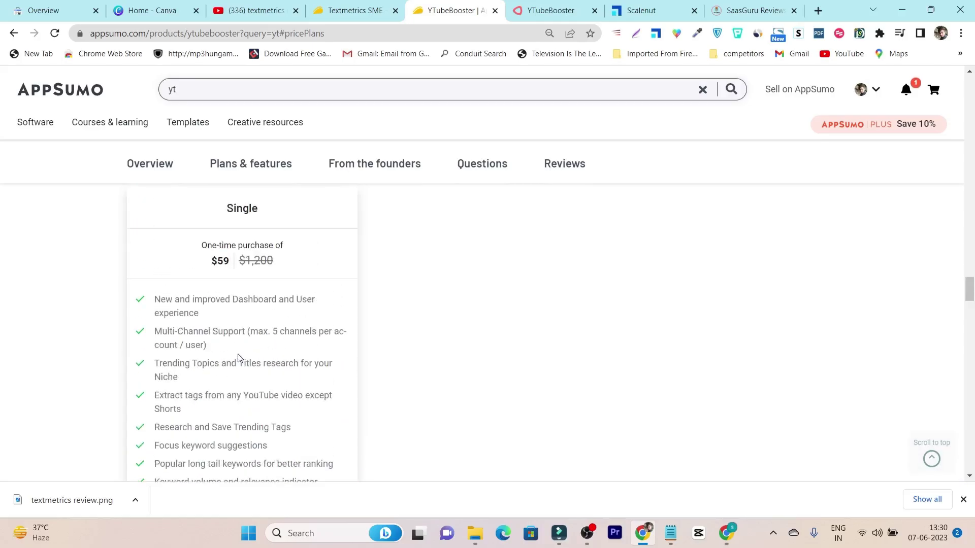
{"action": "scroll", "coordinate": [237, 355], "scroll_direction": "down", "scroll_amount": 2}
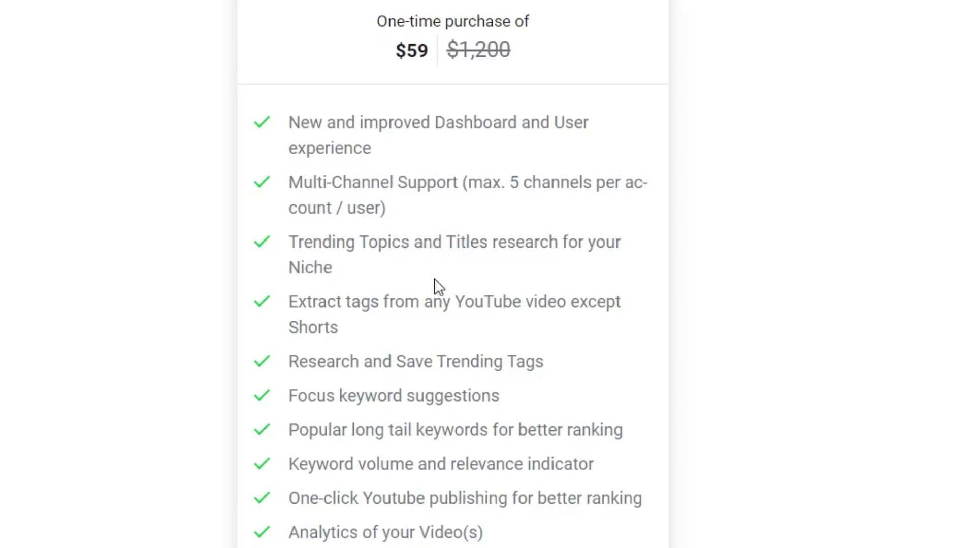
{"action": "scroll", "coordinate": [467, 320], "scroll_direction": "down", "scroll_amount": 2}
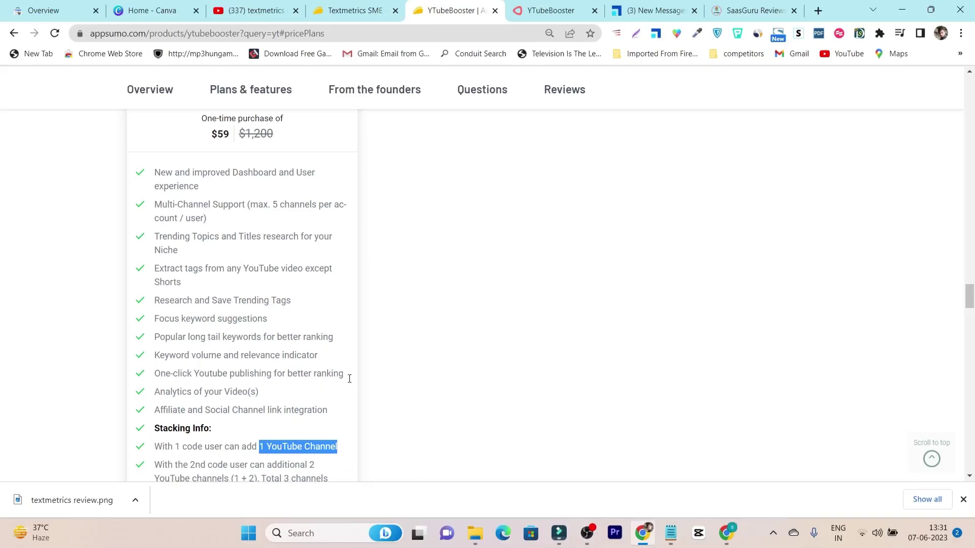
{"action": "scroll", "coordinate": [319, 389], "scroll_direction": "up", "scroll_amount": 4}
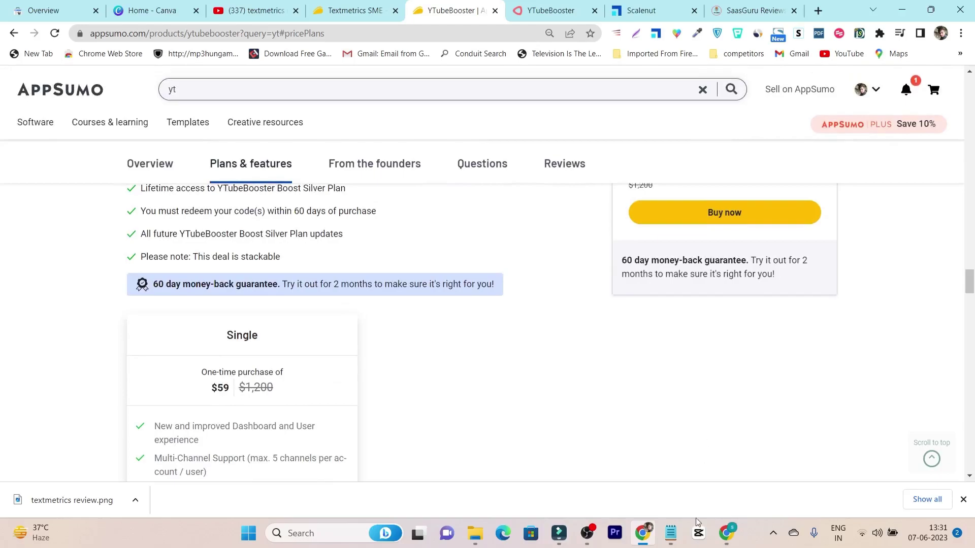
{"action": "left_click", "coordinate": [727, 534]}
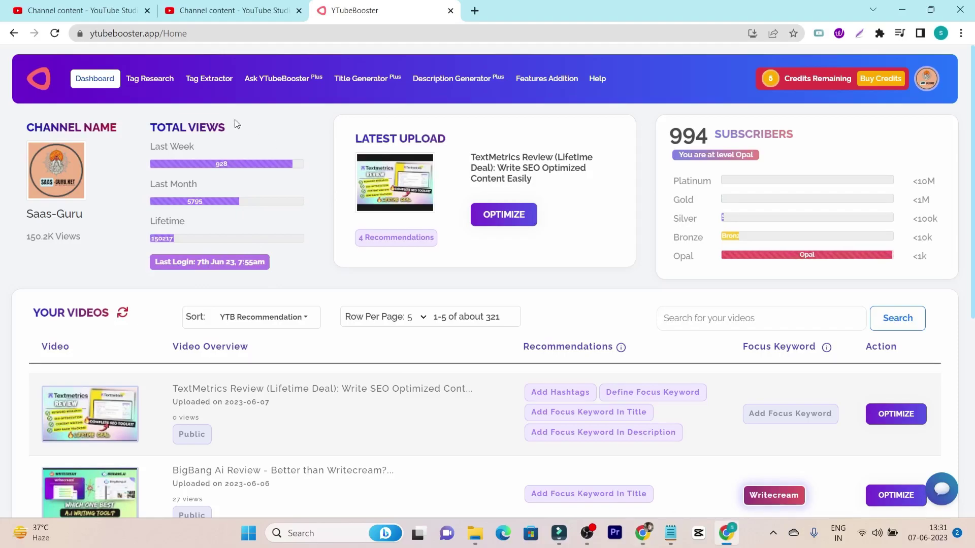
{"action": "scroll", "coordinate": [324, 165], "scroll_direction": "down", "scroll_amount": 5}
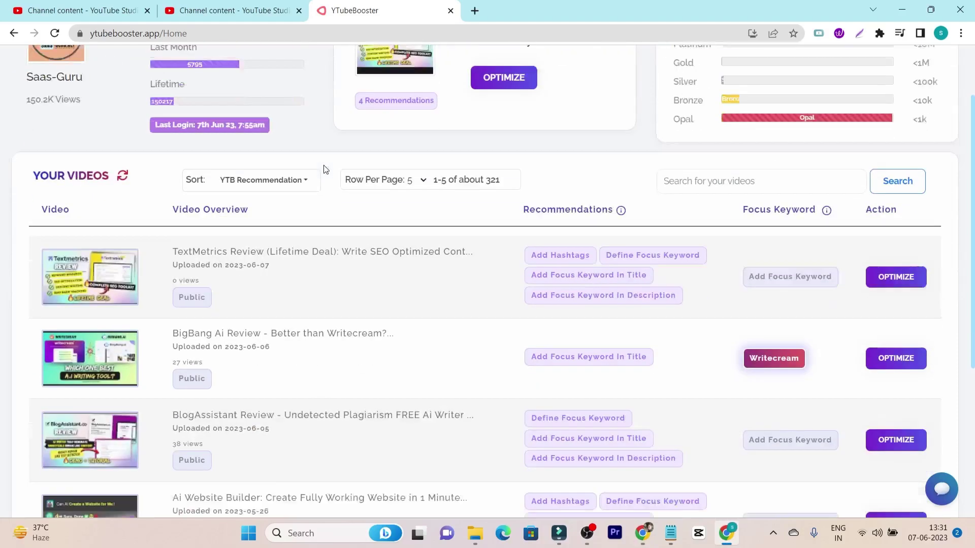
{"action": "scroll", "coordinate": [471, 274], "scroll_direction": "up", "scroll_amount": 5}
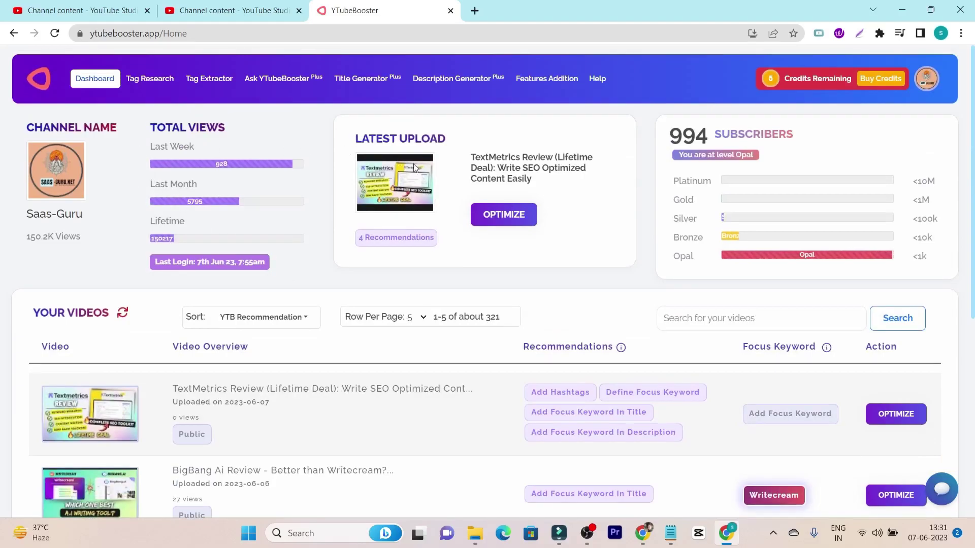
{"action": "scroll", "coordinate": [534, 300], "scroll_direction": "down", "scroll_amount": 3}
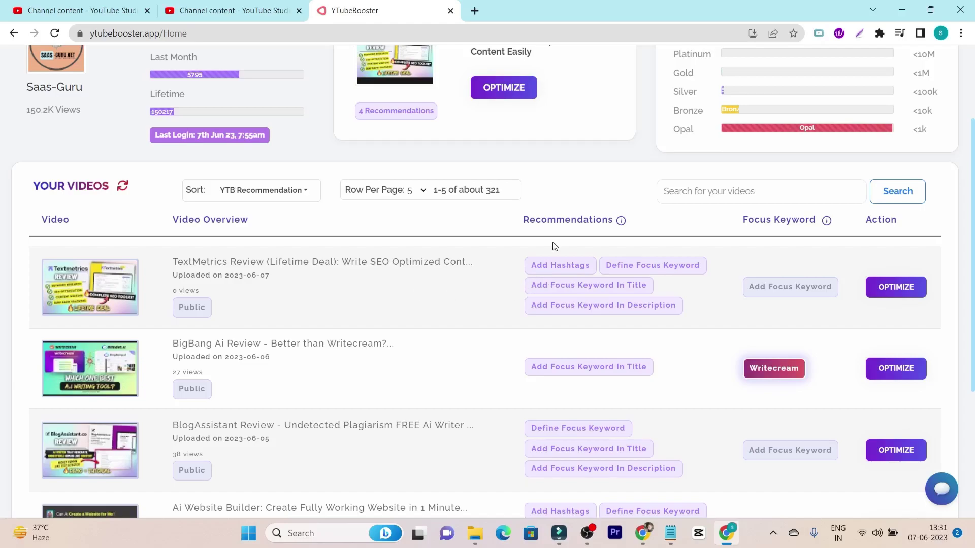
{"action": "scroll", "coordinate": [576, 344], "scroll_direction": "down", "scroll_amount": 4}
{"action": "scroll", "coordinate": [577, 316], "scroll_direction": "up", "scroll_amount": 3}
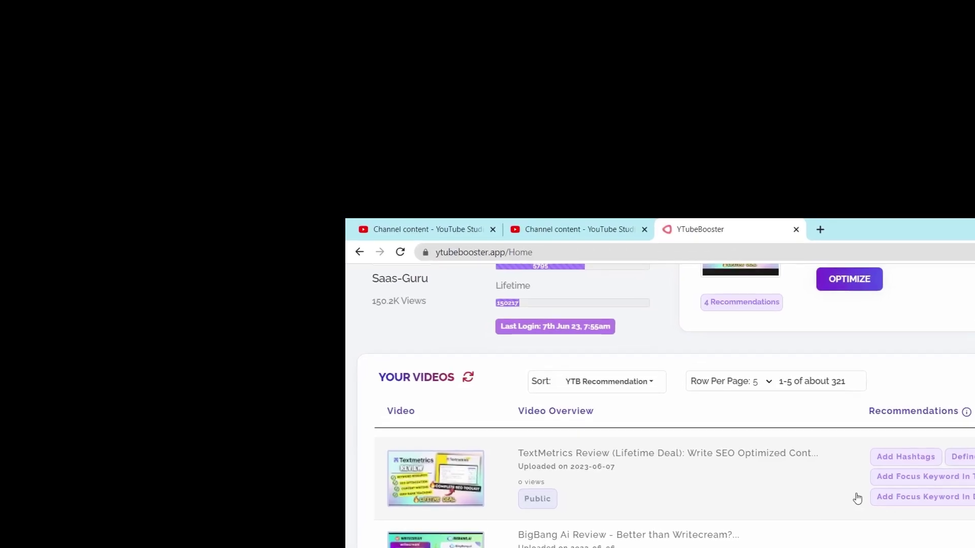
{"action": "scroll", "coordinate": [840, 475], "scroll_direction": "up", "scroll_amount": 3}
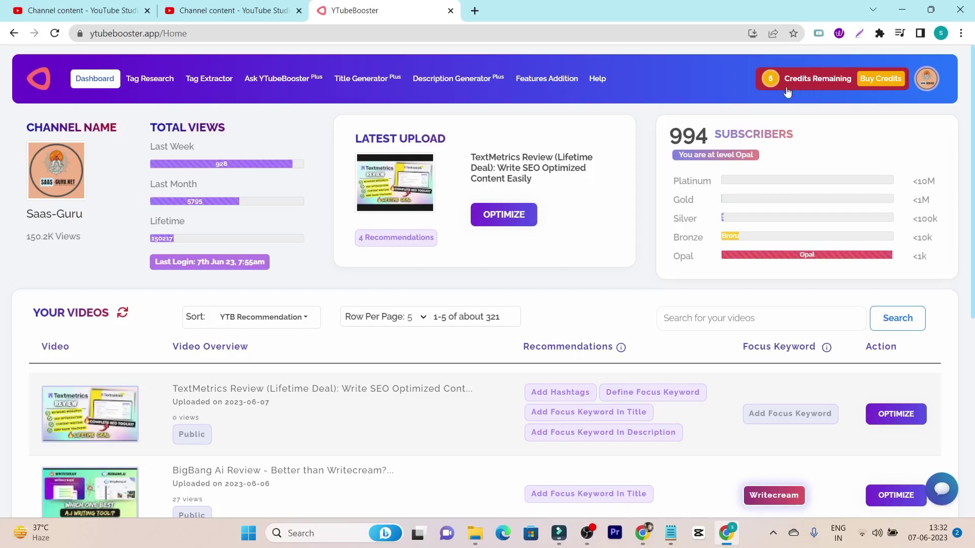
{"action": "left_click", "coordinate": [877, 78]}
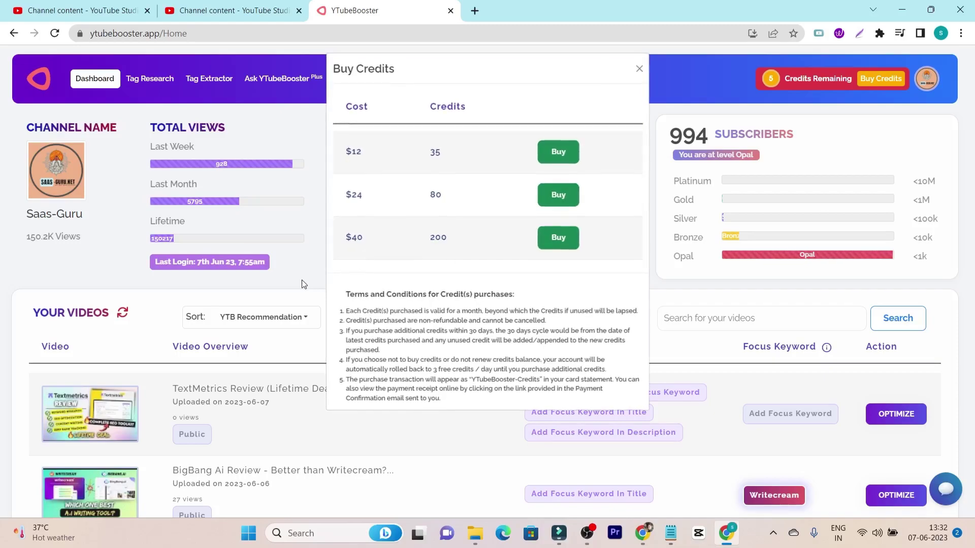
{"action": "left_click", "coordinate": [636, 71]}
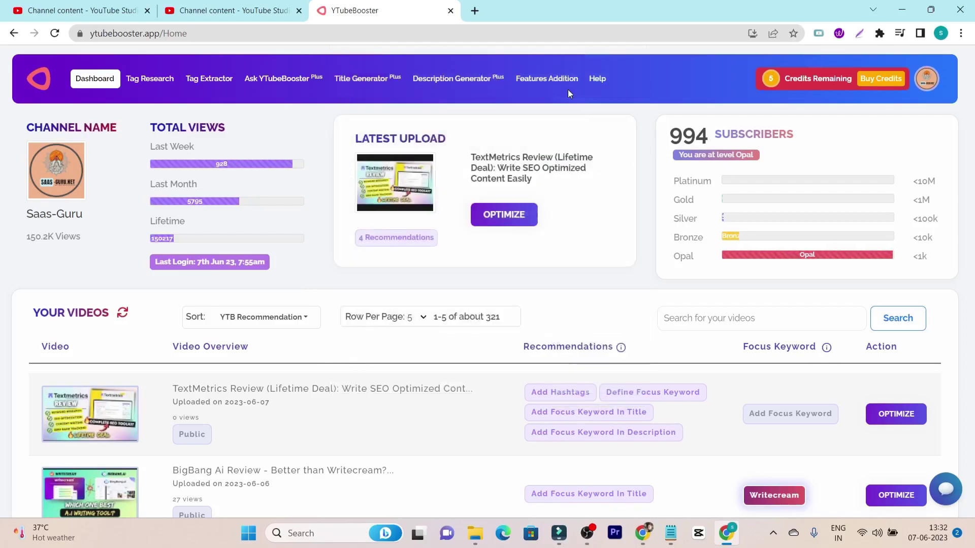
{"action": "left_click", "coordinate": [298, 83]}
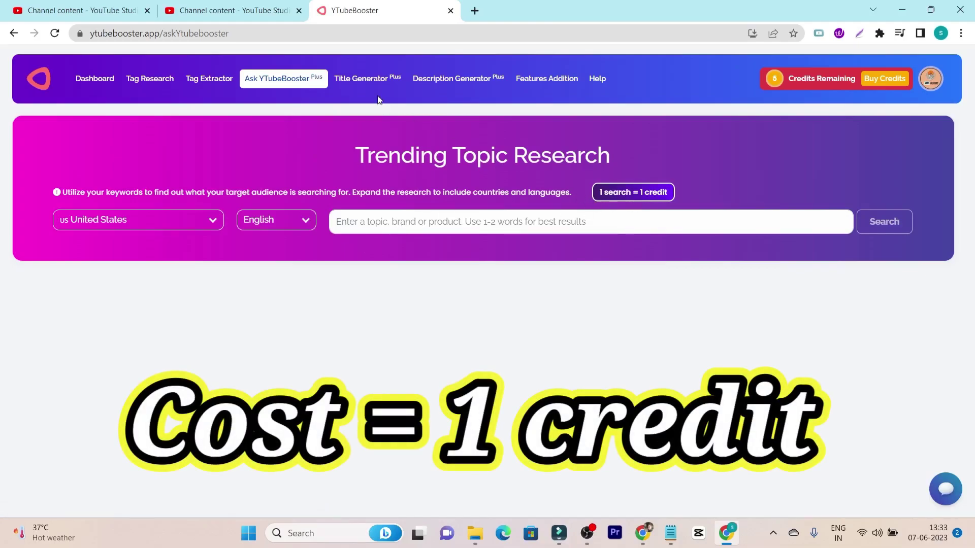
{"action": "left_click", "coordinate": [368, 81]}
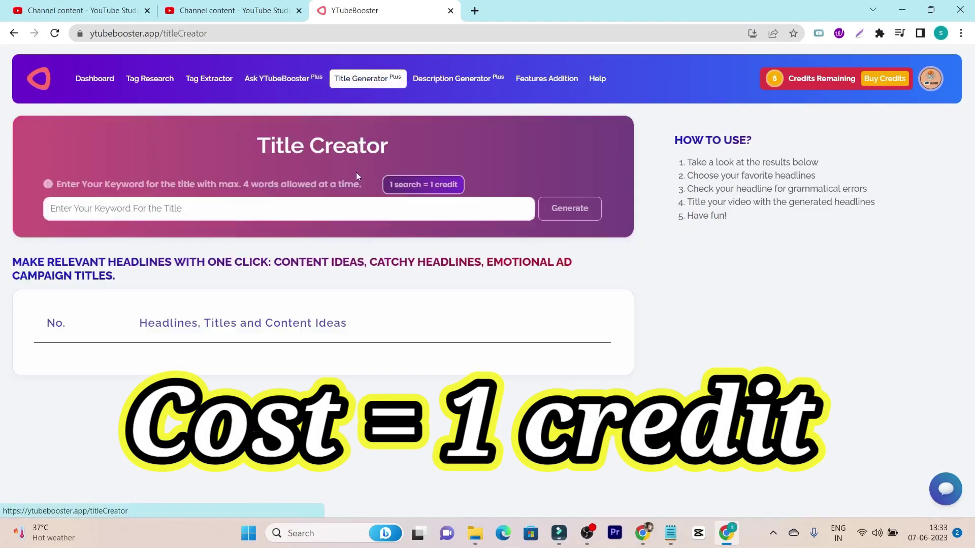
{"action": "left_click", "coordinate": [459, 85]}
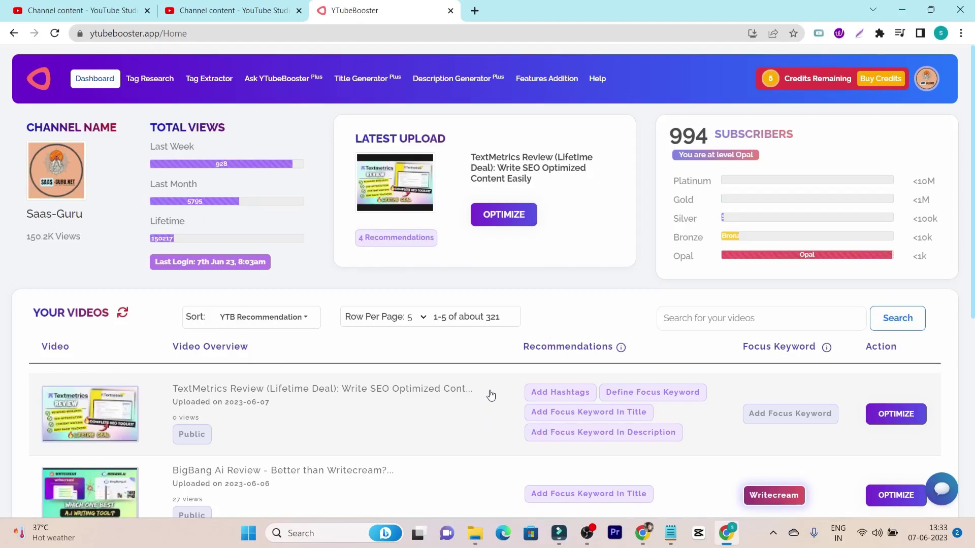
Open the TextMetrics Review video's details from the YouTube Studio video list.
{"action": "scroll", "coordinate": [490, 395], "scroll_direction": "down", "scroll_amount": 1}
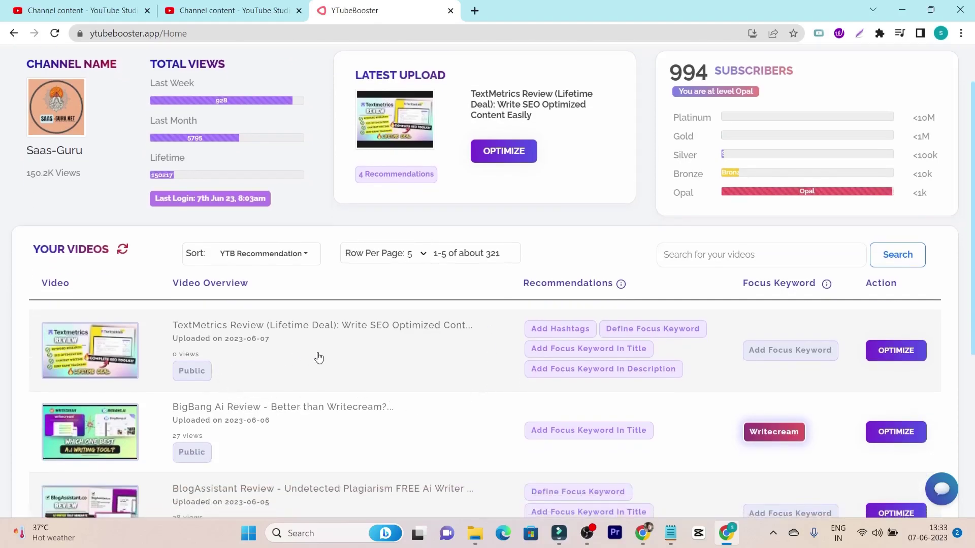
{"action": "left_click", "coordinate": [239, 11]}
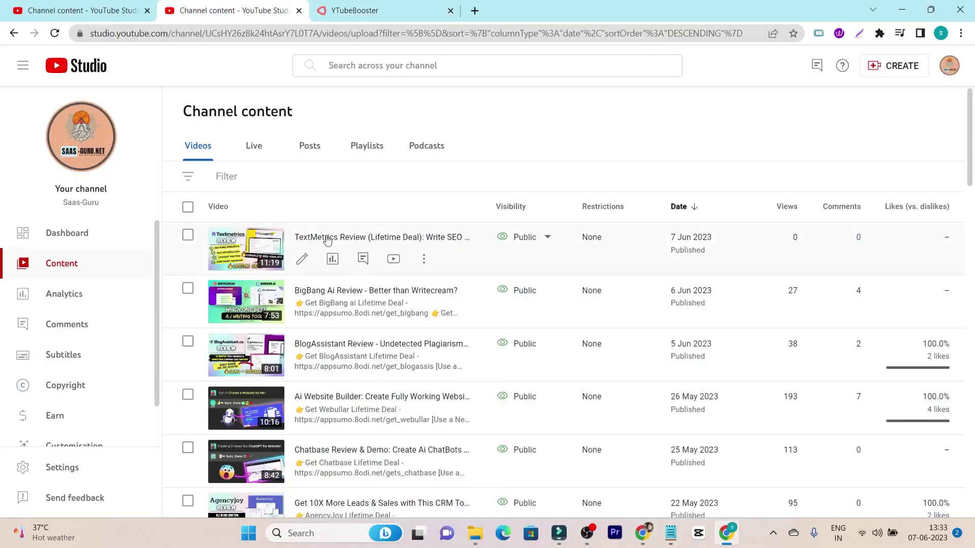
{"action": "left_click", "coordinate": [302, 259]}
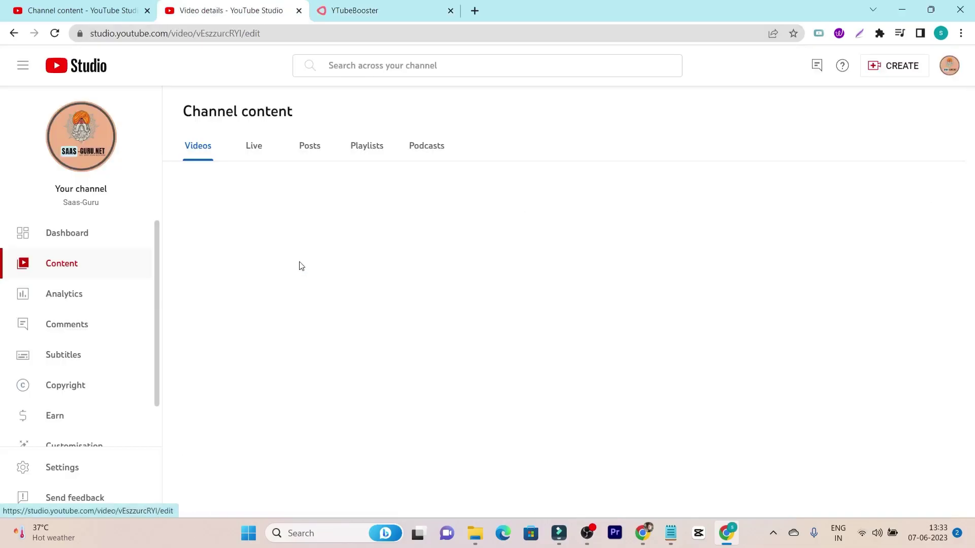
Load the TextMetrics Review video's optimize page in YTubeBooster and begin focus keyword research.
{"action": "left_click", "coordinate": [386, 9]}
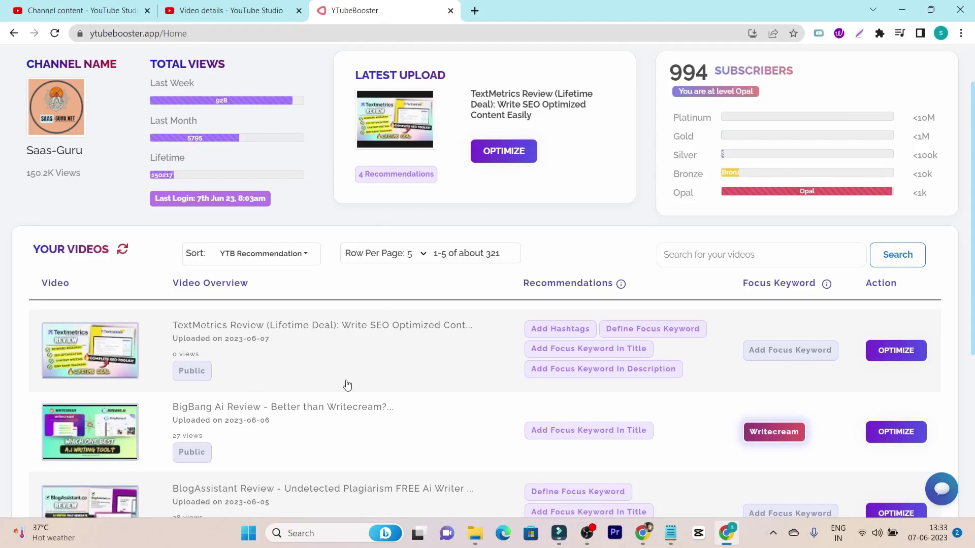
{"action": "scroll", "coordinate": [399, 379], "scroll_direction": "up", "scroll_amount": 1}
{"action": "scroll", "coordinate": [399, 378], "scroll_direction": "down", "scroll_amount": 2}
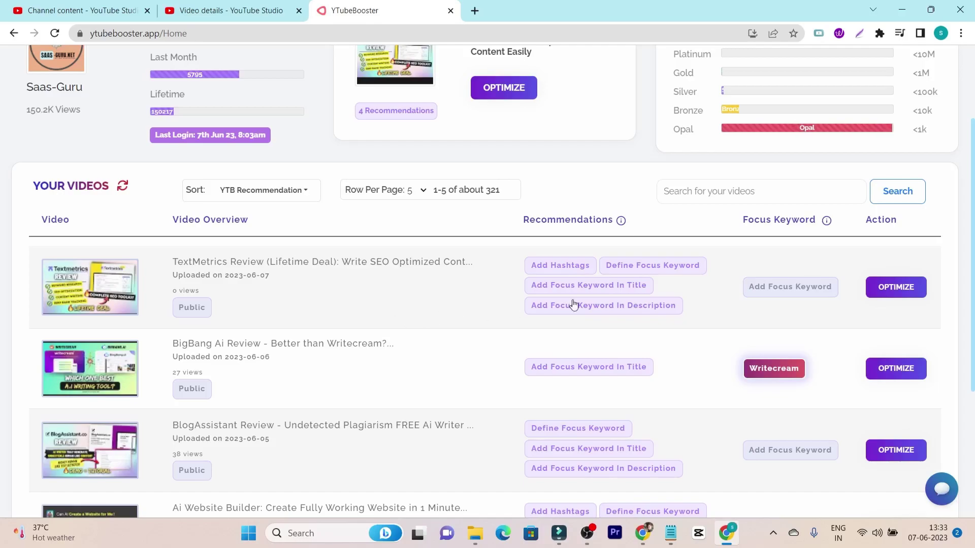
{"action": "left_click", "coordinate": [894, 290]}
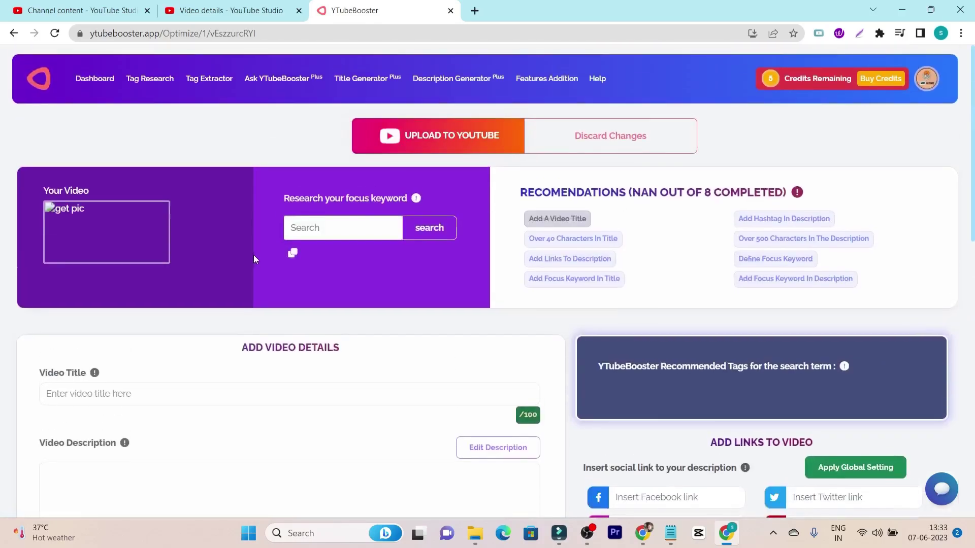
{"action": "left_click", "coordinate": [328, 231]}
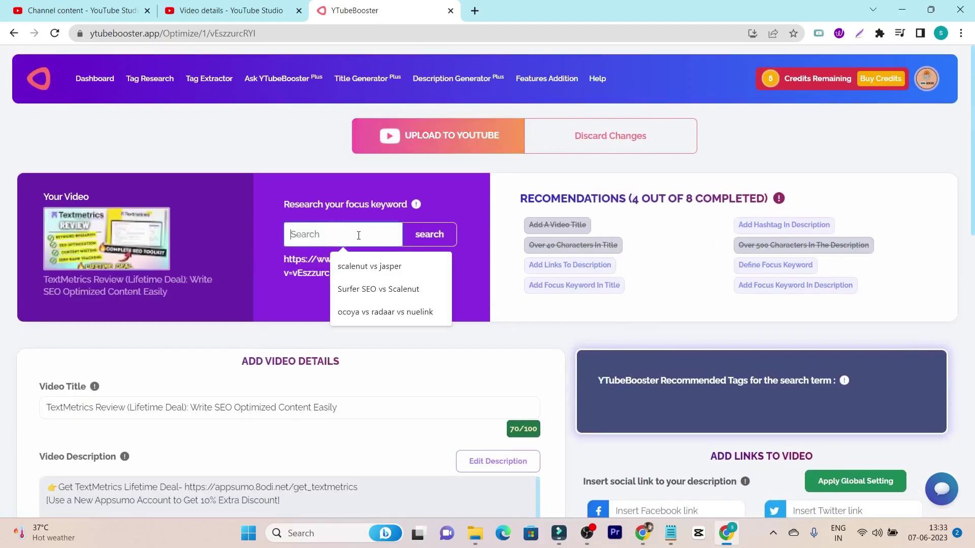
Research 'Textmetrics review' as the video's focus keyword.
{"action": "left_click", "coordinate": [30, 285]}
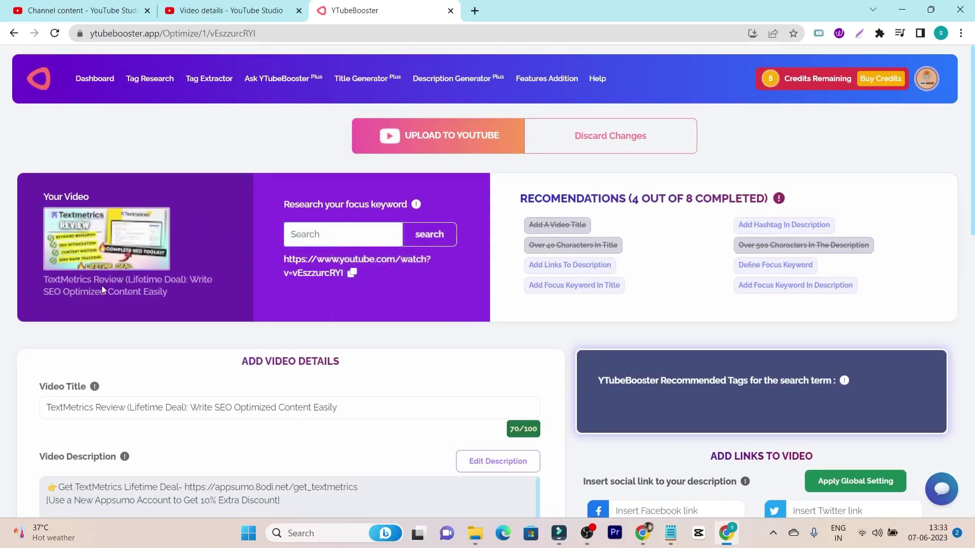
{"action": "left_click", "coordinate": [292, 234]}
{"action": "type", "text": "Text"}
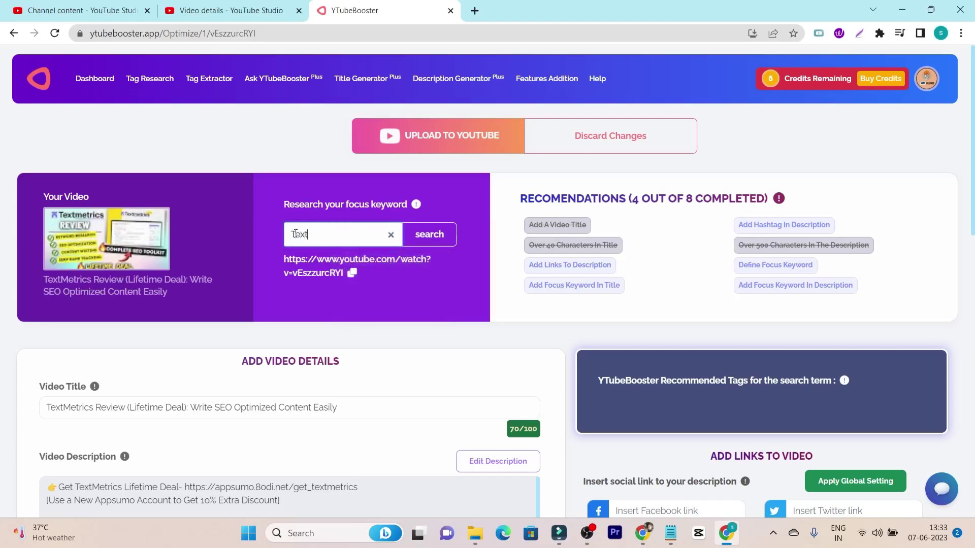
{"action": "type", "text": "metrics review"}
{"action": "left_click", "coordinate": [432, 241]}
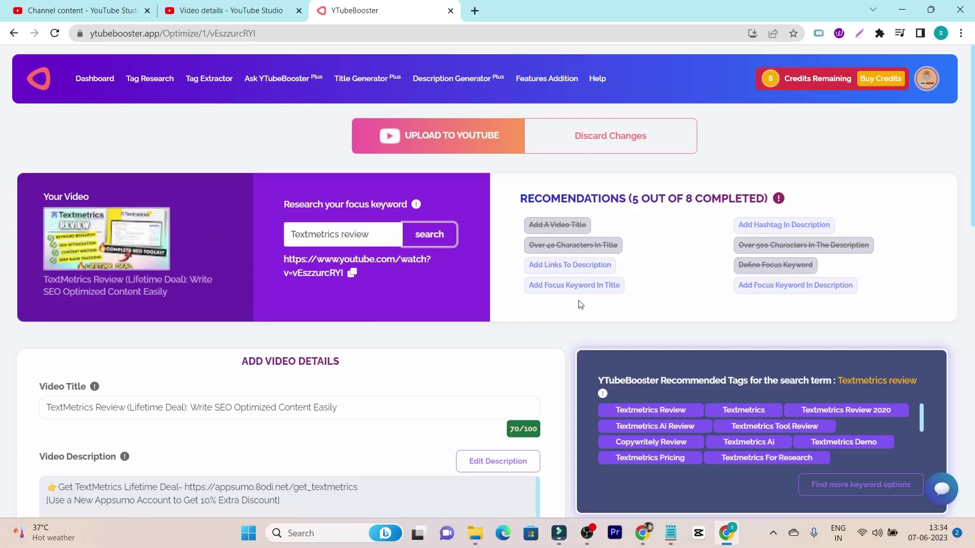
Get more long-tail keyword options for Textmetrics review and choose 'Textmetrics Review'.
{"action": "scroll", "coordinate": [670, 285], "scroll_direction": "down", "scroll_amount": 2}
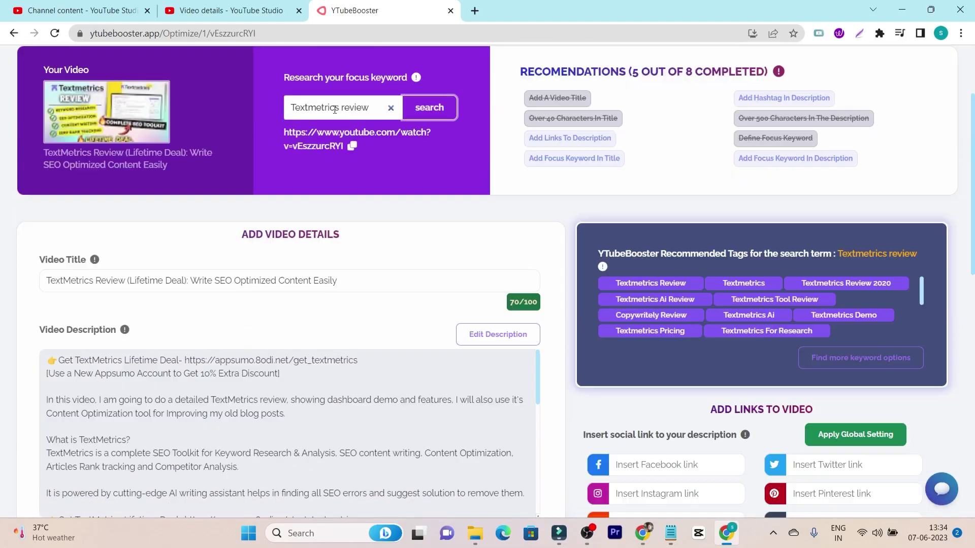
{"action": "left_click", "coordinate": [377, 106]}
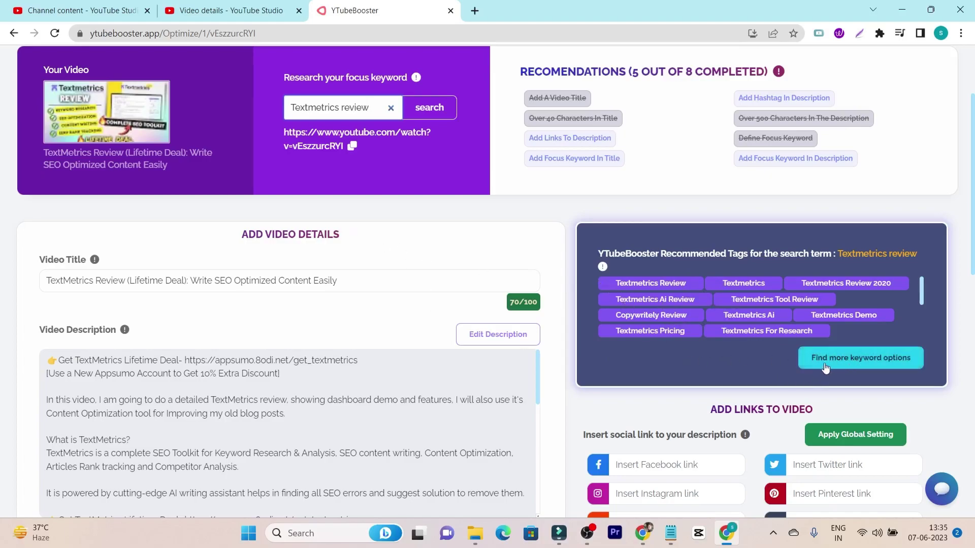
{"action": "left_click", "coordinate": [877, 363]}
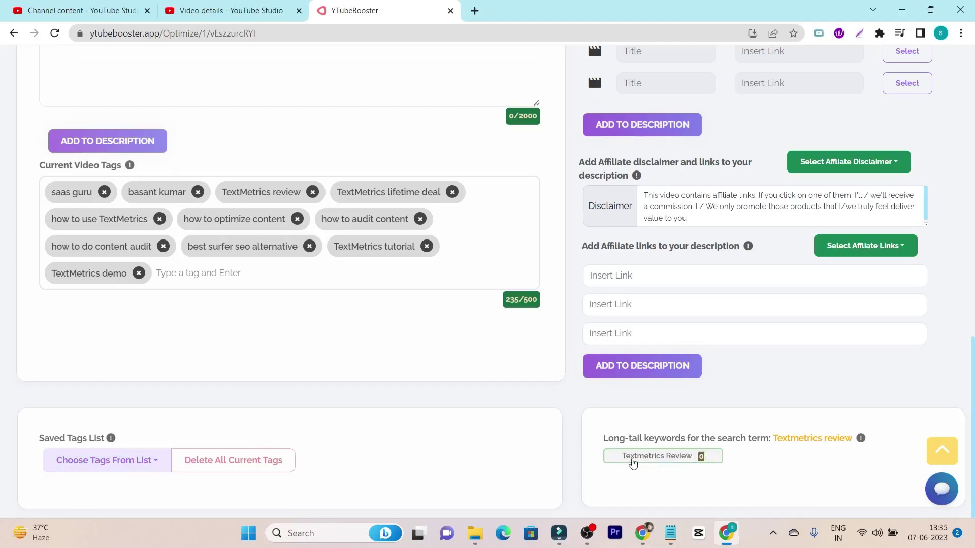
{"action": "left_click", "coordinate": [627, 459]}
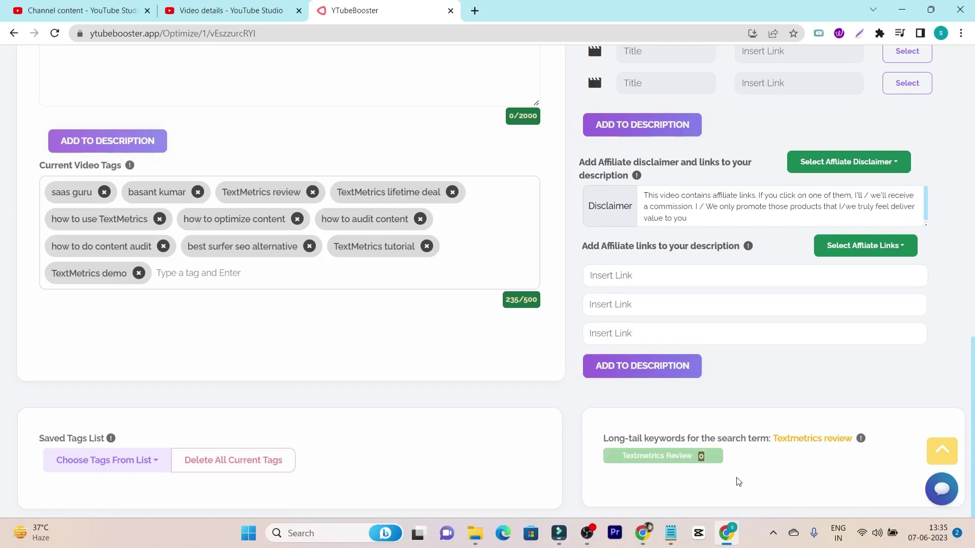
{"action": "scroll", "coordinate": [701, 473], "scroll_direction": "up", "scroll_amount": 10}
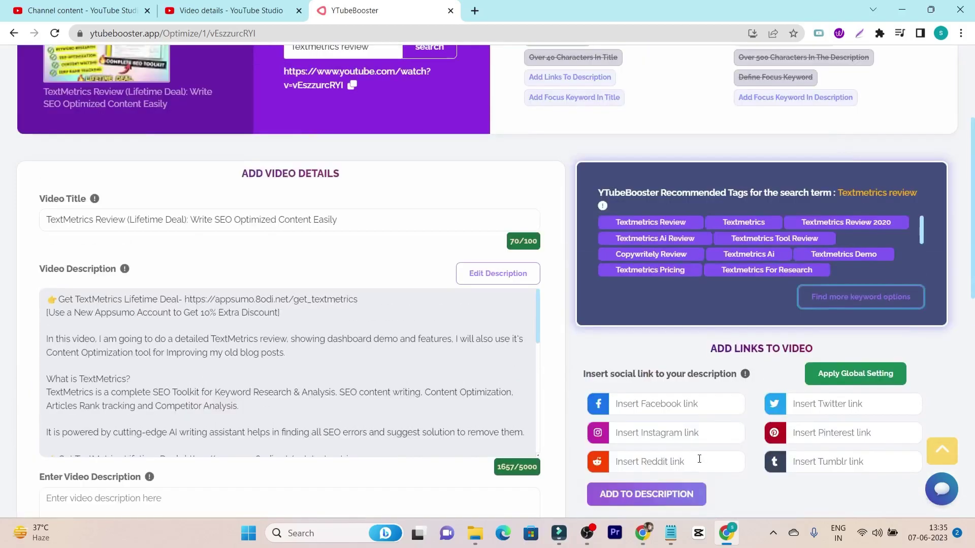
{"action": "left_click", "coordinate": [83, 222]}
{"action": "left_click", "coordinate": [259, 221]}
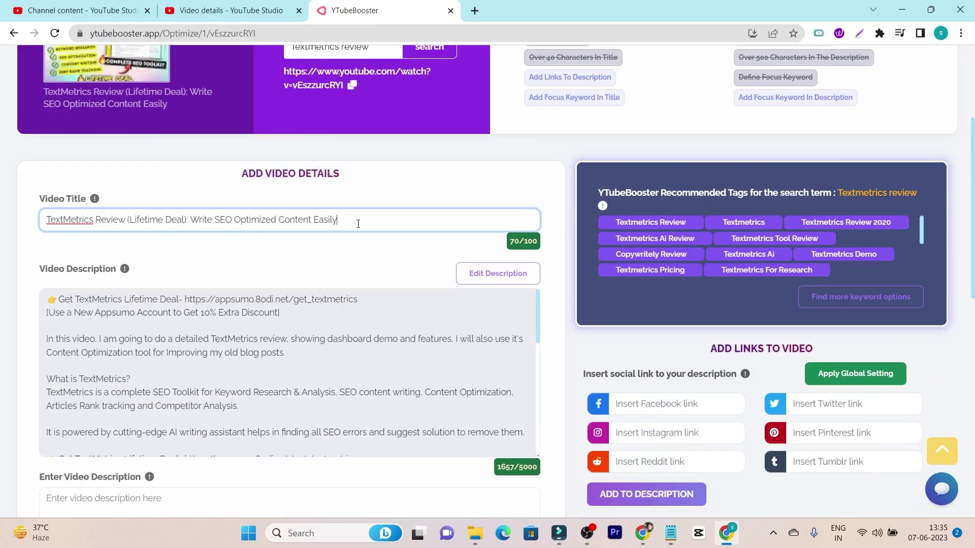
{"action": "scroll", "coordinate": [358, 223], "scroll_direction": "down", "scroll_amount": 1}
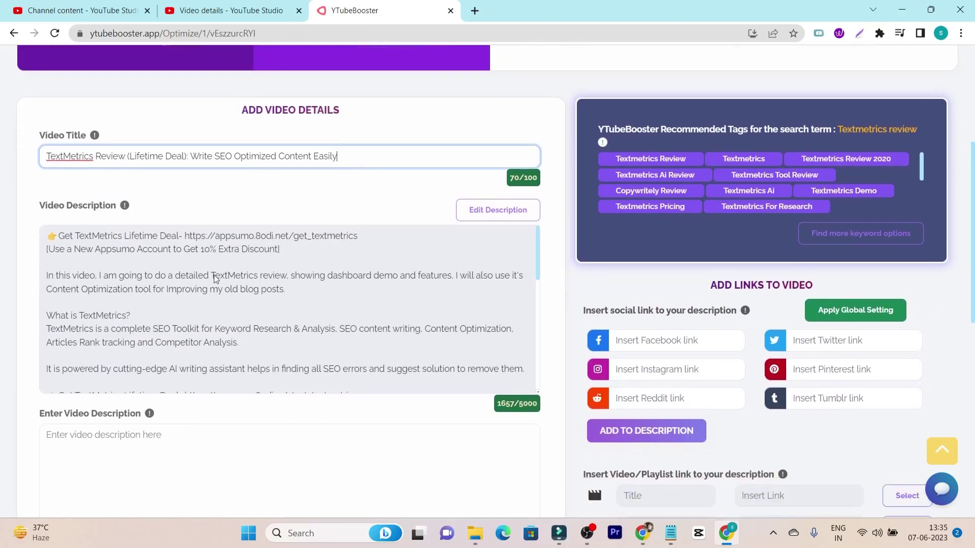
{"action": "left_click", "coordinate": [111, 256]}
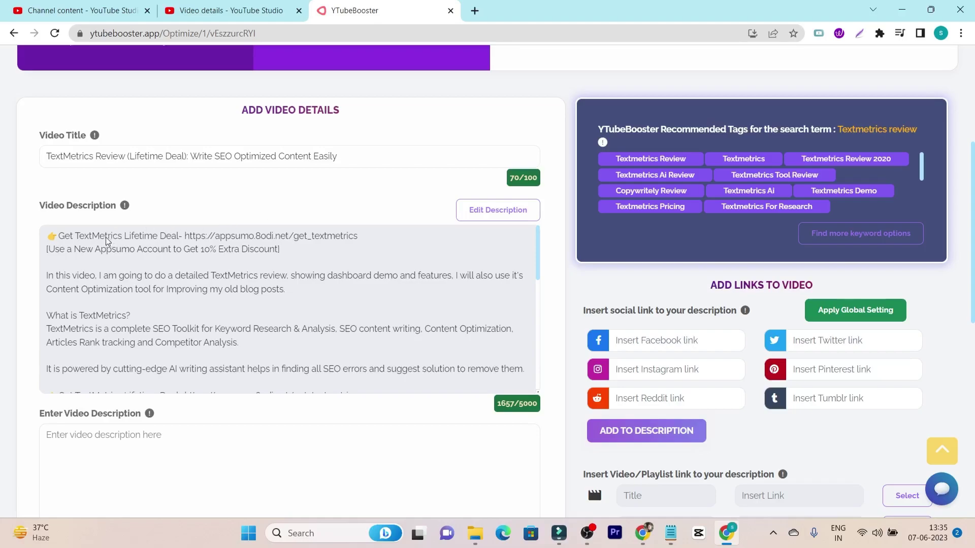
{"action": "scroll", "coordinate": [142, 254], "scroll_direction": "down", "scroll_amount": 1}
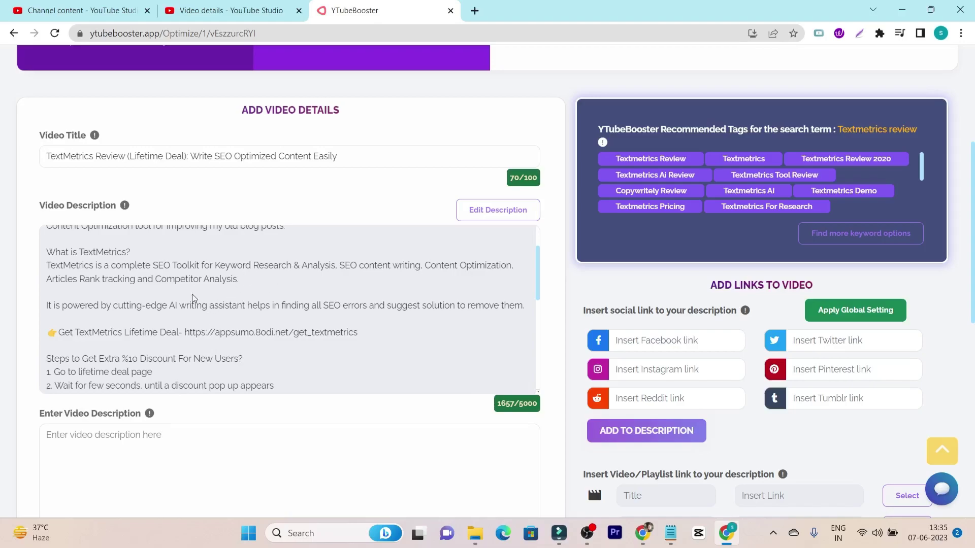
{"action": "scroll", "coordinate": [305, 422], "scroll_direction": "down", "scroll_amount": 3}
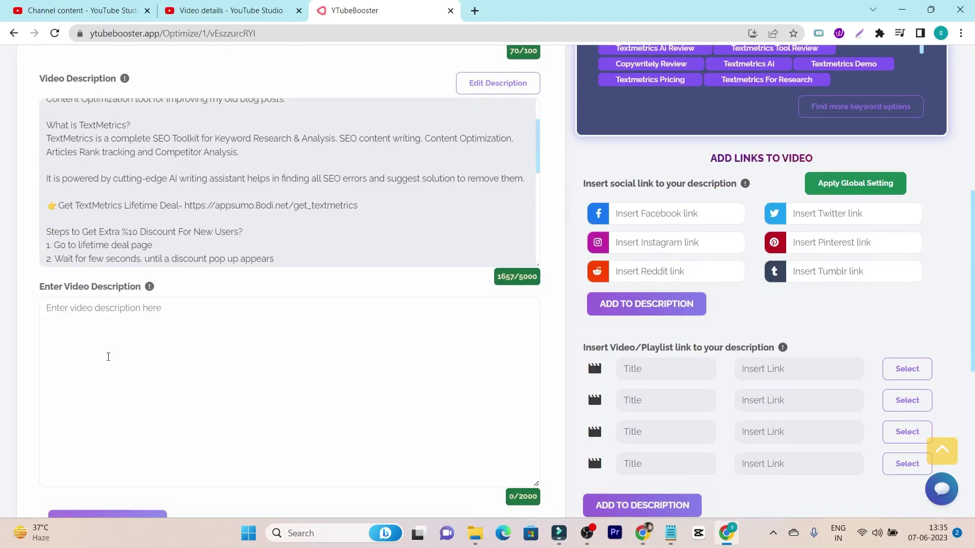
{"action": "left_click", "coordinate": [143, 349]}
{"action": "type", "text": "igjgooihg -oihog-h"}
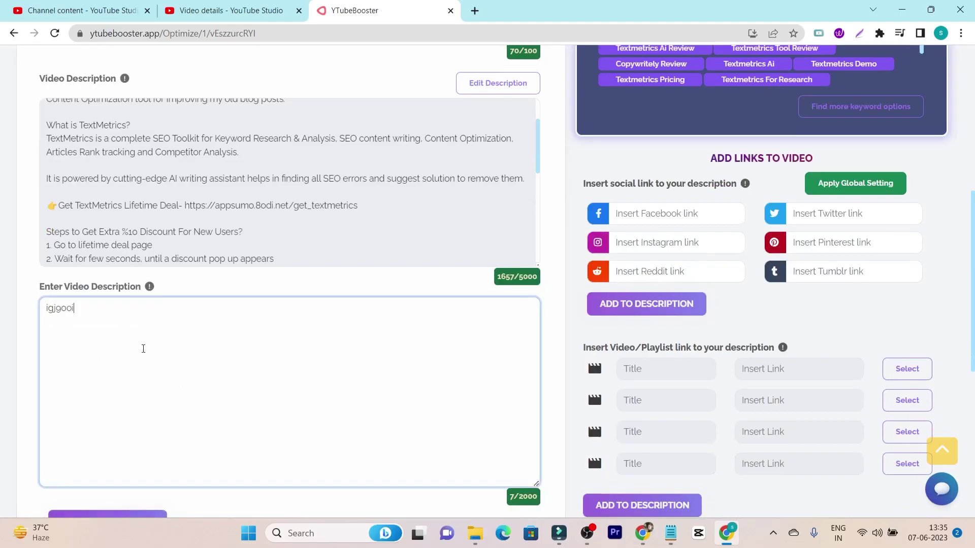
{"action": "scroll", "coordinate": [180, 410], "scroll_direction": "down", "scroll_amount": 3}
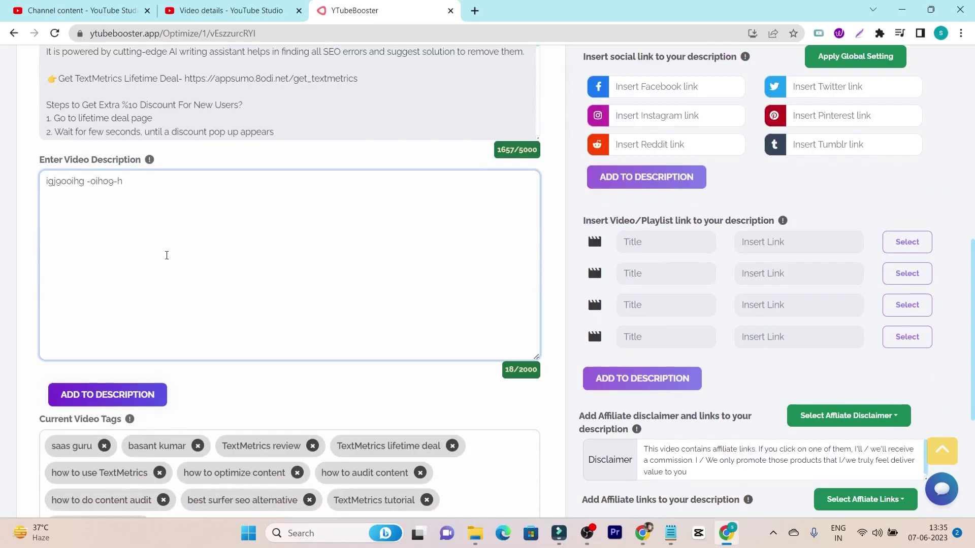
{"action": "left_click_drag", "start_coordinate": [131, 177], "coordinate": [38, 178]}
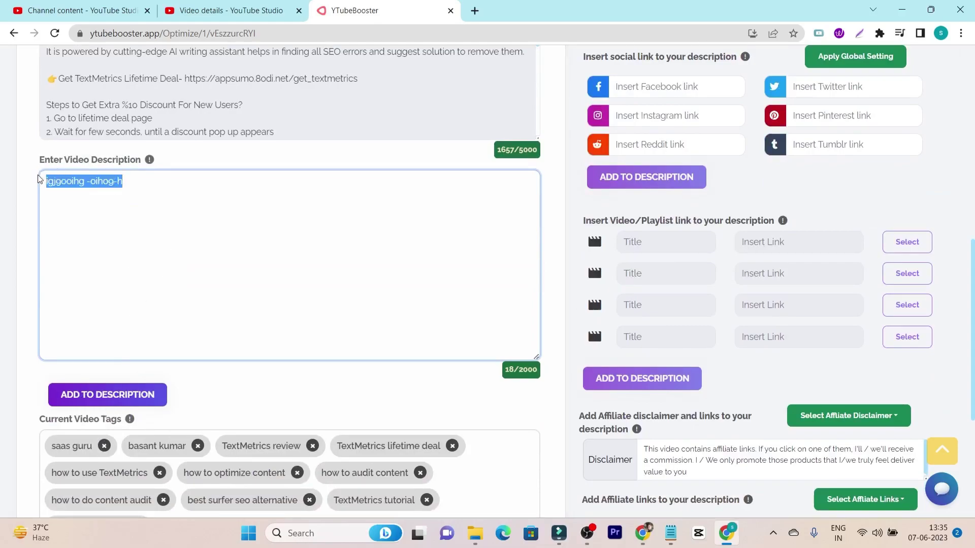
{"action": "scroll", "coordinate": [229, 148], "scroll_direction": "up", "scroll_amount": 6}
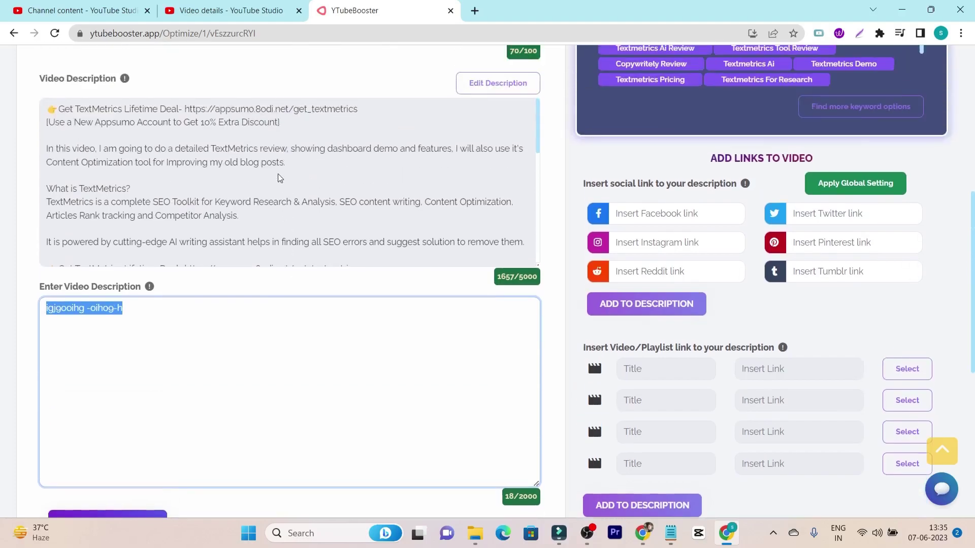
{"action": "key", "text": "BackSpace"}
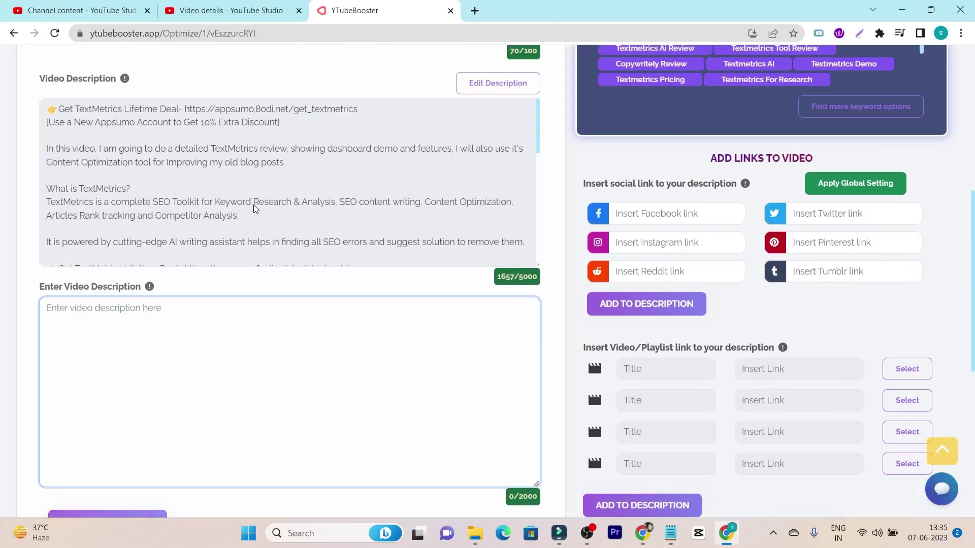
{"action": "scroll", "coordinate": [398, 293], "scroll_direction": "down", "scroll_amount": 1}
{"action": "scroll", "coordinate": [398, 293], "scroll_direction": "down", "scroll_amount": 5}
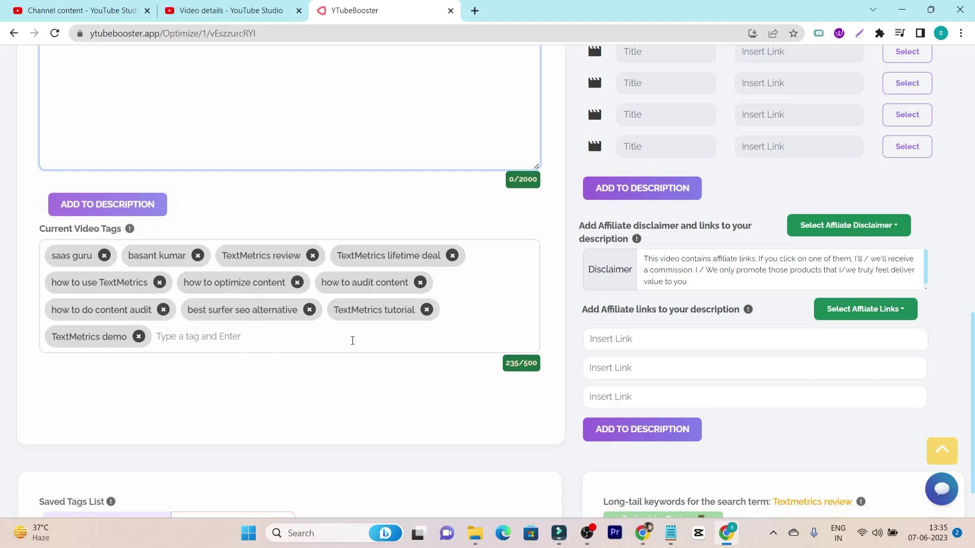
Add the recommended tags Similarcontent Review and Textmetrics Lifetime Deal to the video.
{"action": "scroll", "coordinate": [632, 340], "scroll_direction": "up", "scroll_amount": 6}
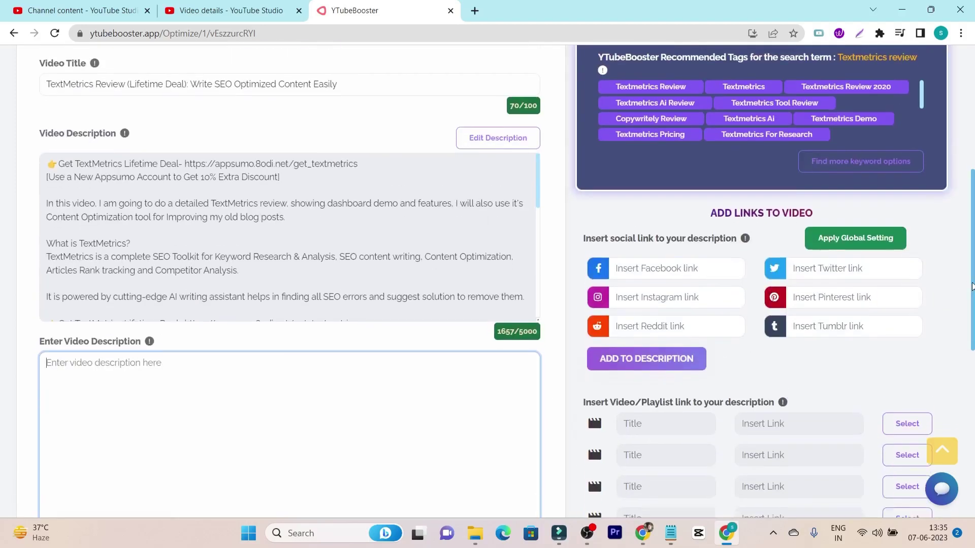
{"action": "scroll", "coordinate": [948, 128], "scroll_direction": "up", "scroll_amount": 3}
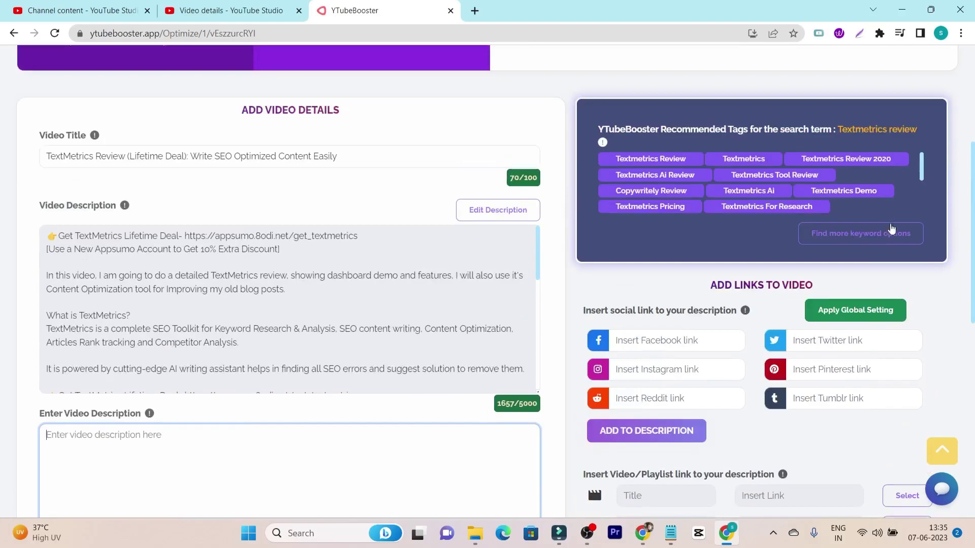
{"action": "scroll", "coordinate": [850, 206], "scroll_direction": "down", "scroll_amount": 4}
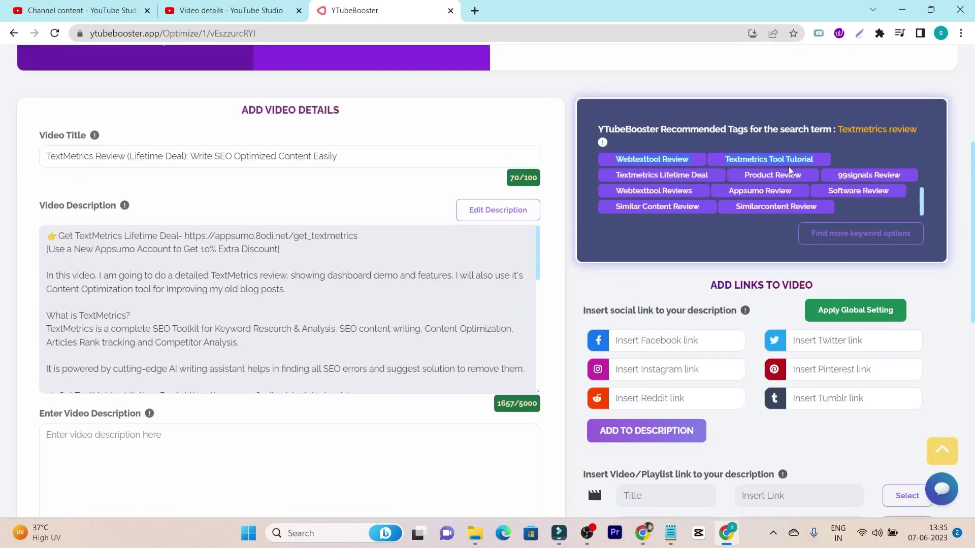
{"action": "scroll", "coordinate": [787, 167], "scroll_direction": "down", "scroll_amount": 6}
{"action": "scroll", "coordinate": [792, 168], "scroll_direction": "up", "scroll_amount": 6}
{"action": "left_click", "coordinate": [770, 206]}
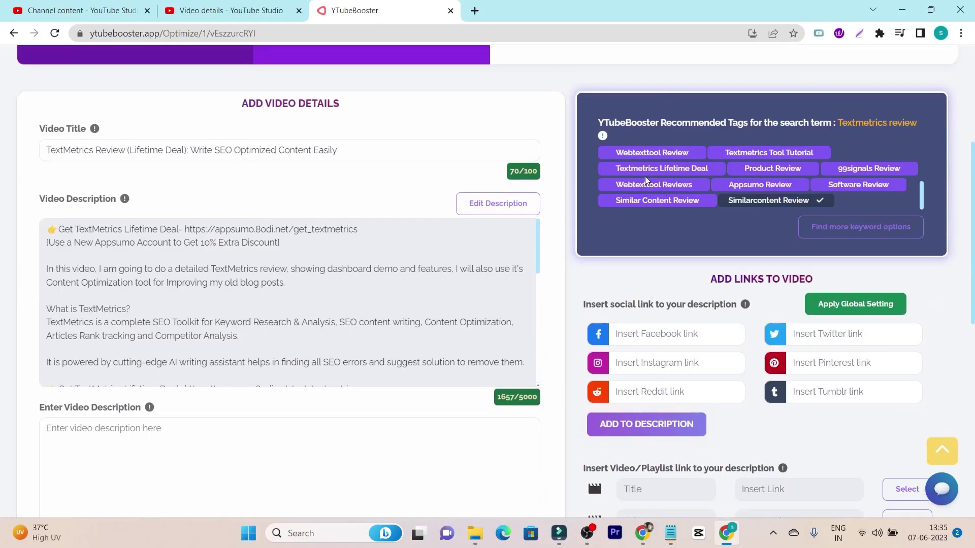
{"action": "left_click", "coordinate": [647, 175]}
Add Textmetrics AI Review and Textmetrics Review tags, bringing current tags to 324/500.
{"action": "scroll", "coordinate": [652, 170], "scroll_direction": "up", "scroll_amount": 3}
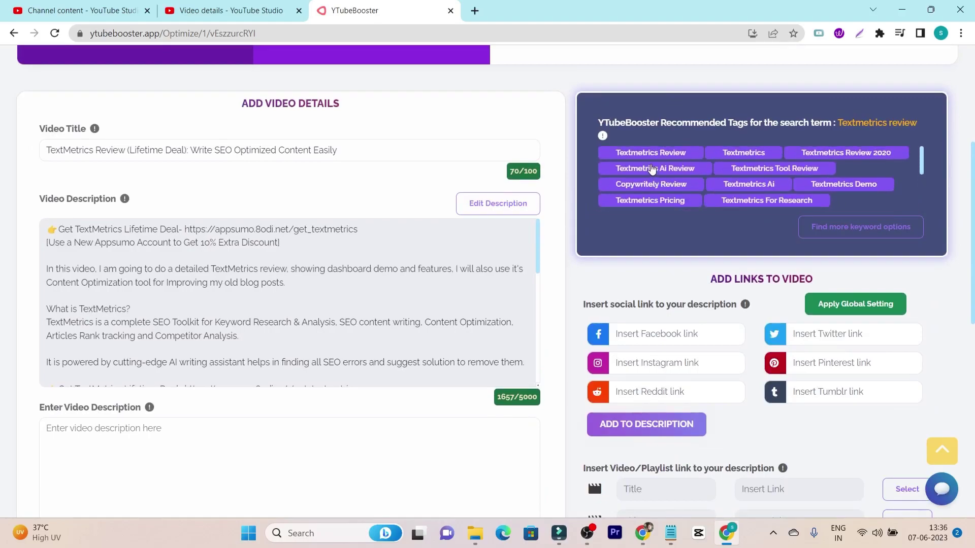
{"action": "left_click", "coordinate": [658, 167]}
{"action": "left_click", "coordinate": [660, 154]}
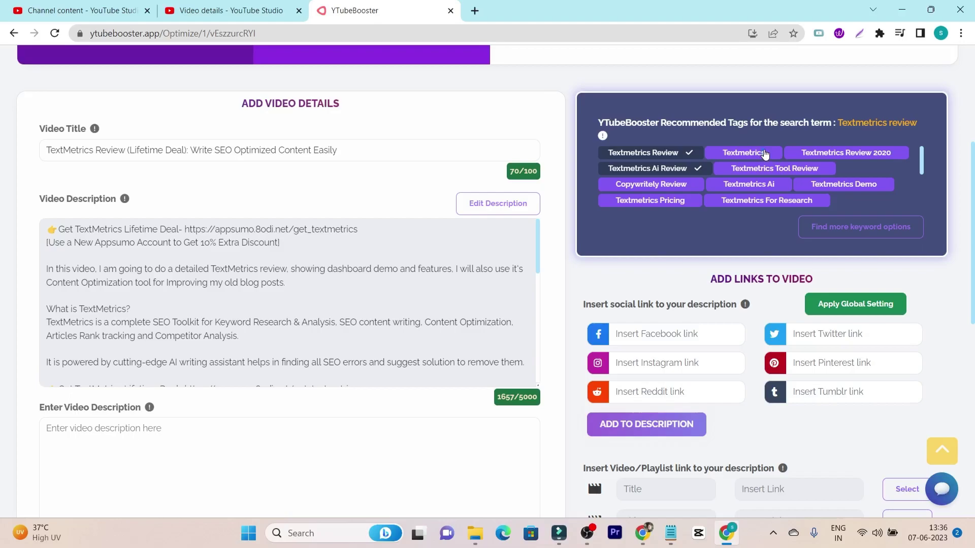
{"action": "scroll", "coordinate": [355, 333], "scroll_direction": "down", "scroll_amount": 10}
{"action": "scroll", "coordinate": [211, 435], "scroll_direction": "down", "scroll_amount": 8}
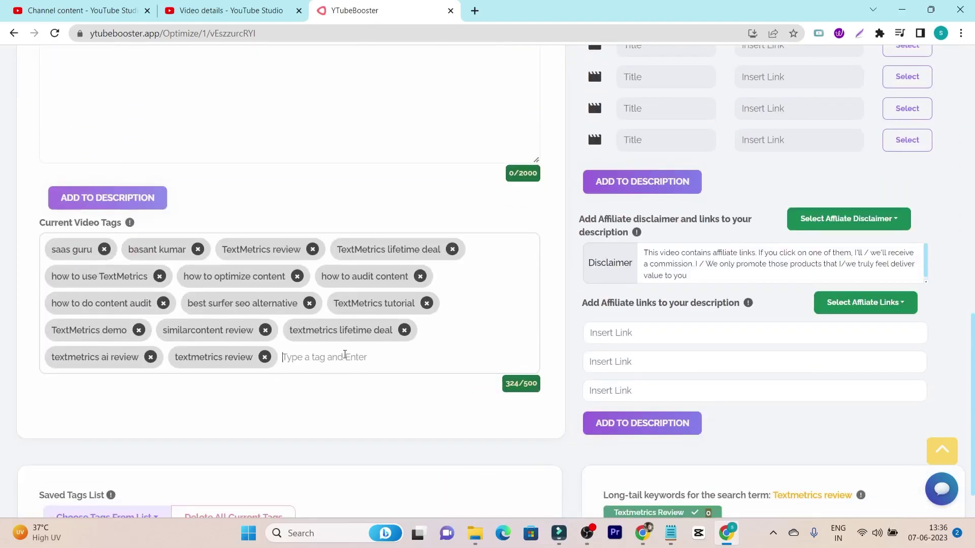
{"action": "scroll", "coordinate": [832, 352], "scroll_direction": "up", "scroll_amount": 9}
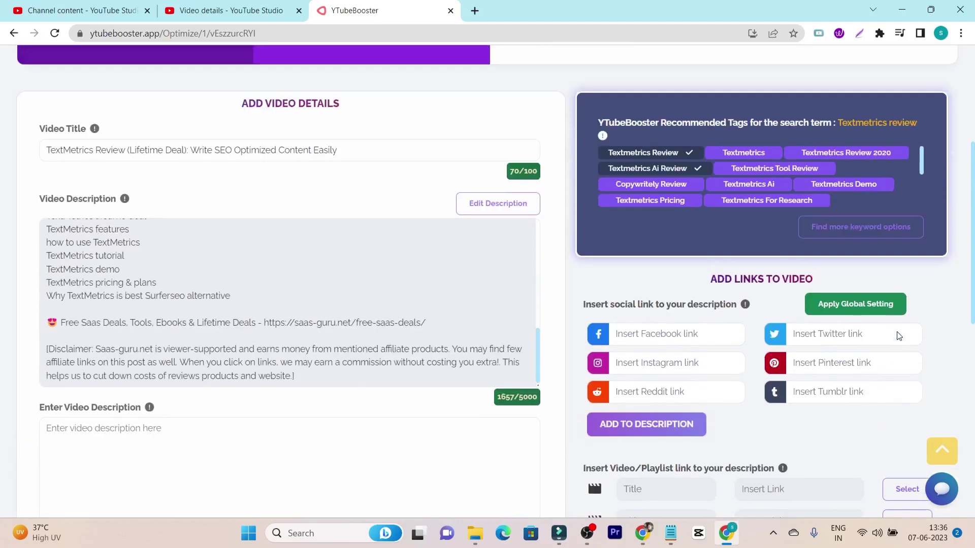
{"action": "scroll", "coordinate": [658, 203], "scroll_direction": "down", "scroll_amount": 5}
{"action": "scroll", "coordinate": [663, 198], "scroll_direction": "up", "scroll_amount": 7}
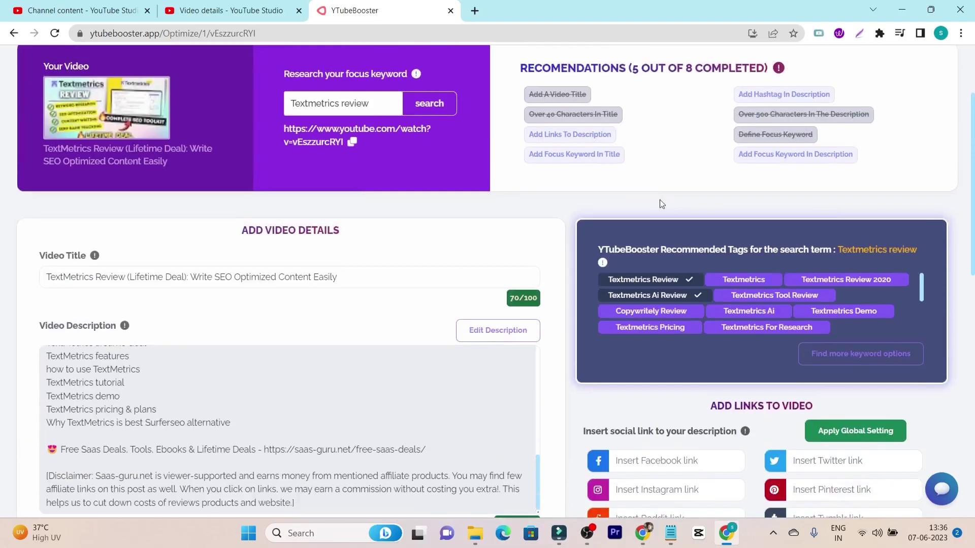
{"action": "scroll", "coordinate": [724, 241], "scroll_direction": "down", "scroll_amount": 11}
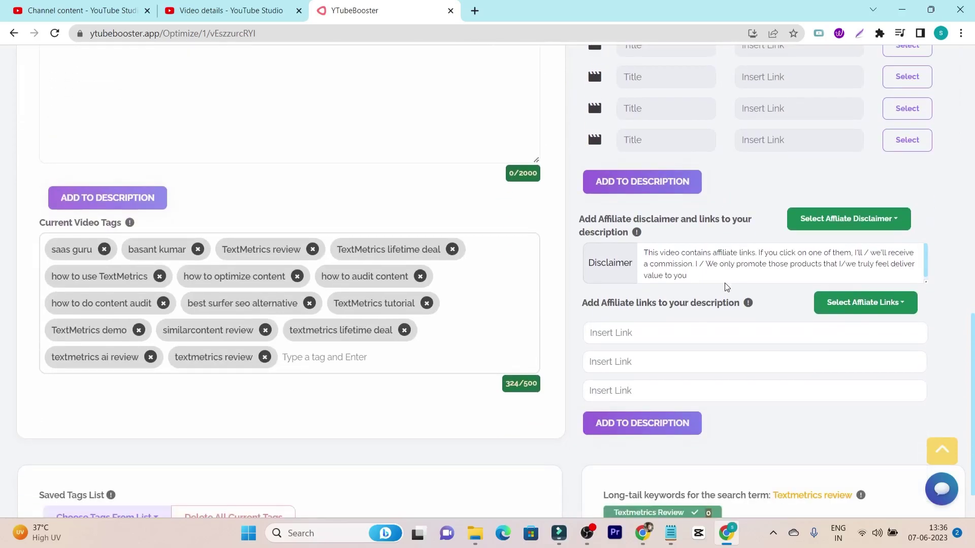
{"action": "scroll", "coordinate": [563, 216], "scroll_direction": "up", "scroll_amount": 6}
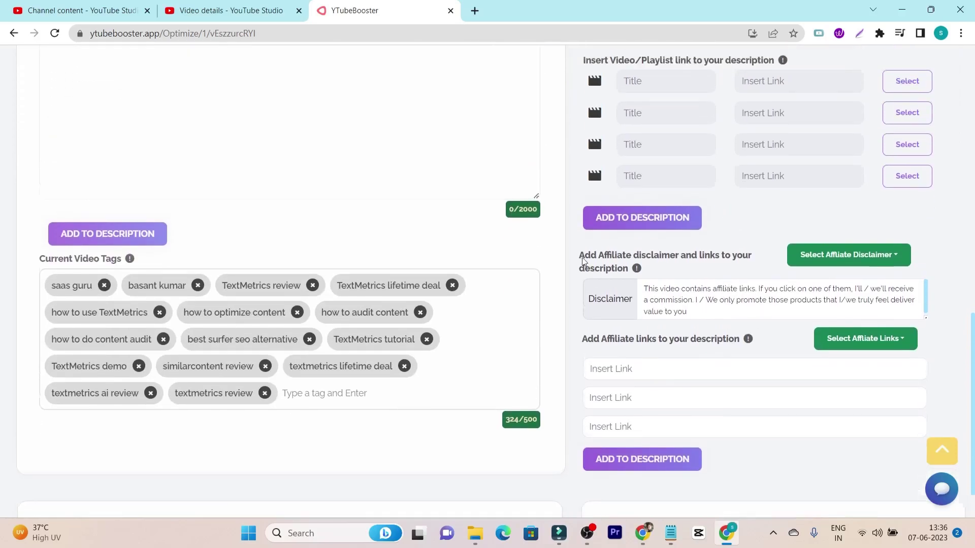
{"action": "scroll", "coordinate": [558, 216], "scroll_direction": "up", "scroll_amount": 3}
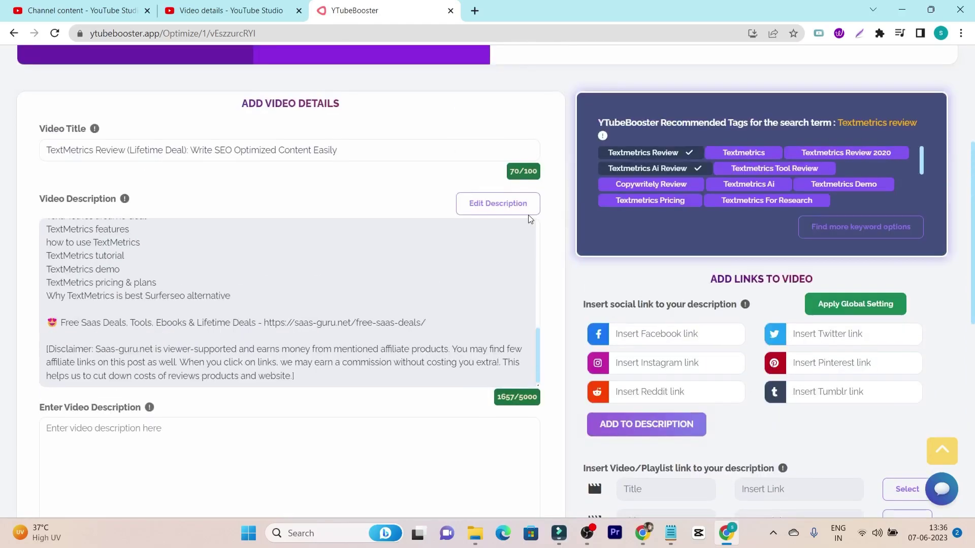
{"action": "scroll", "coordinate": [267, 236], "scroll_direction": "up", "scroll_amount": 5}
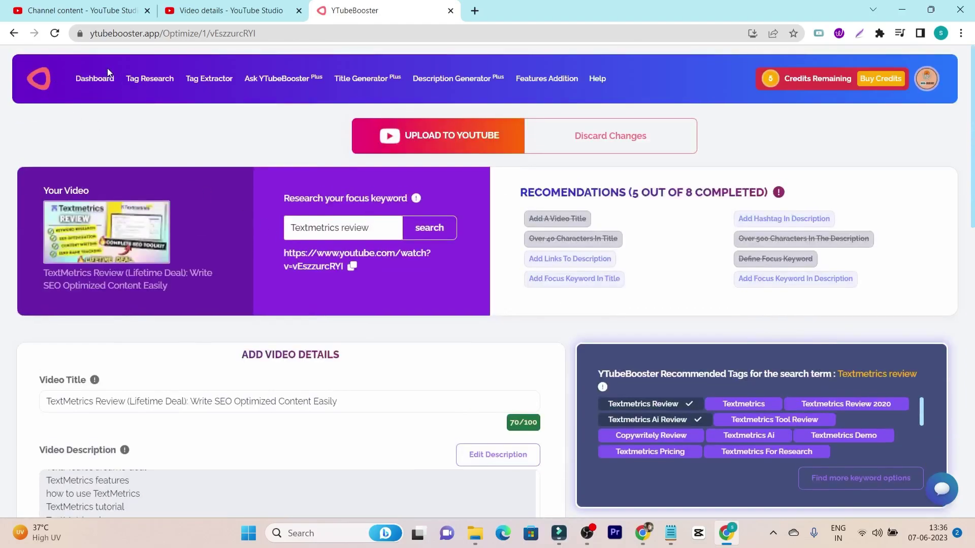
Leave the optimize page discarding unsaved changes and run Tag Research for 'scalenut vs jasper'.
{"action": "left_click", "coordinate": [84, 82]}
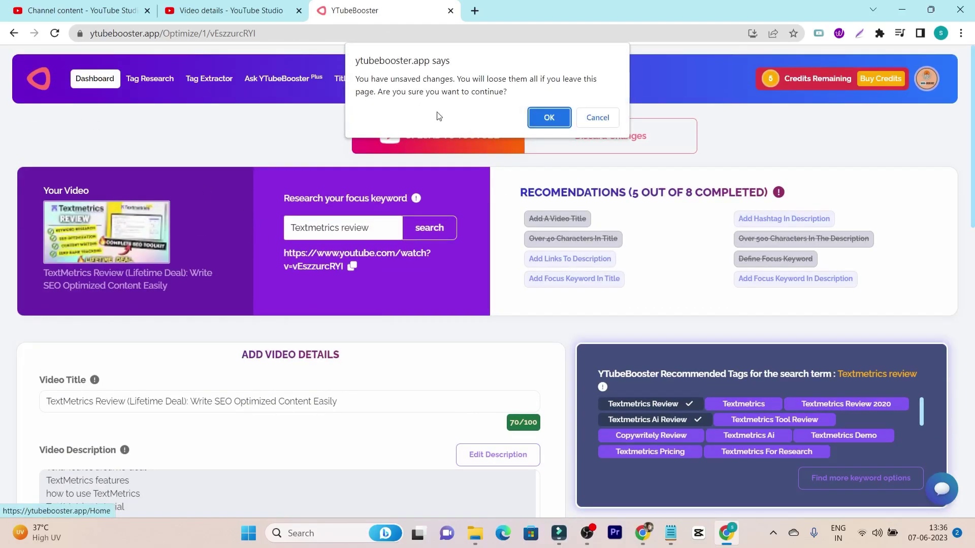
{"action": "left_click", "coordinate": [554, 121]}
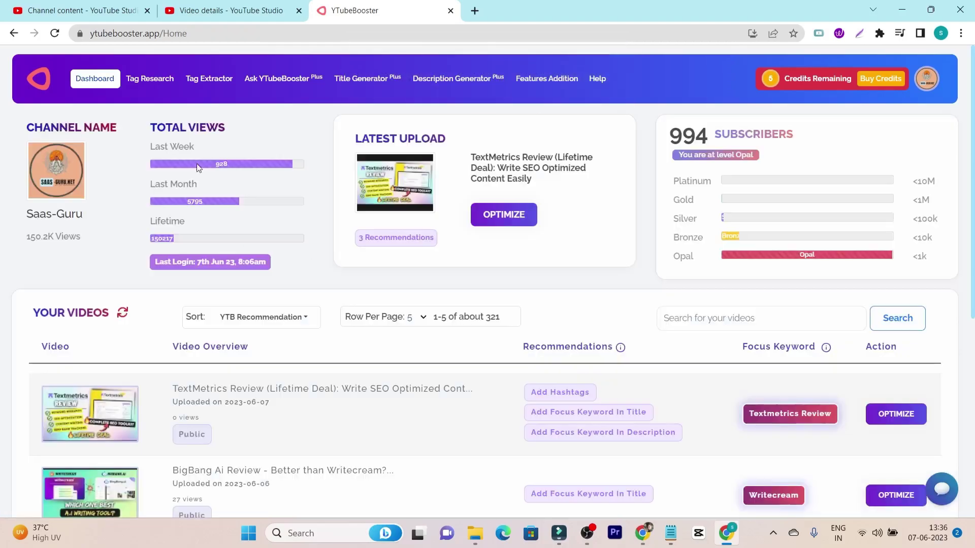
{"action": "left_click", "coordinate": [149, 81]}
{"action": "left_click", "coordinate": [121, 213]}
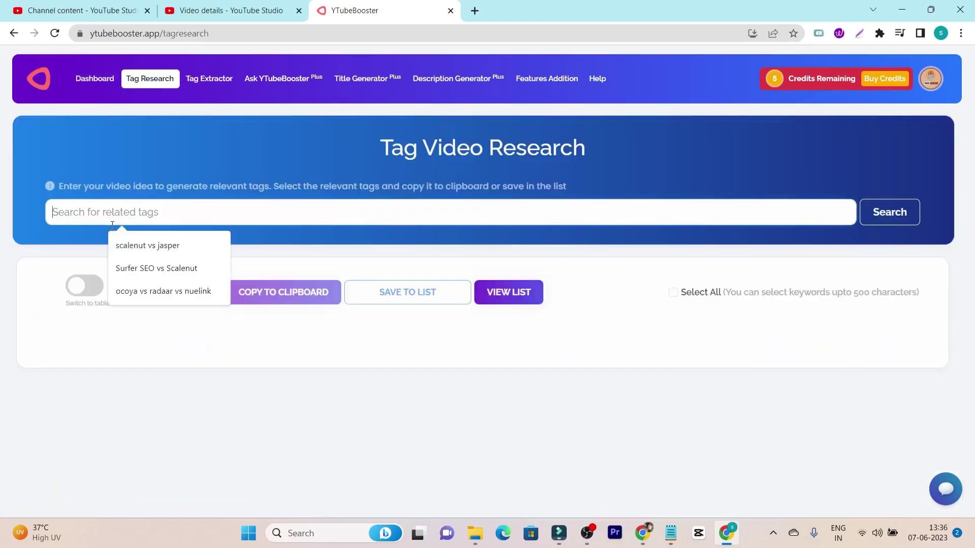
{"action": "left_click", "coordinate": [120, 244]}
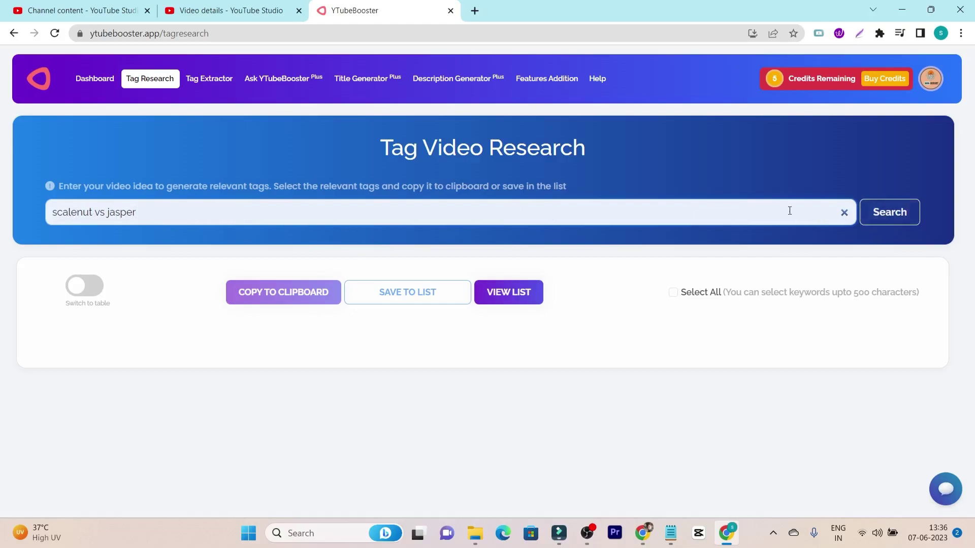
{"action": "left_click", "coordinate": [889, 213]}
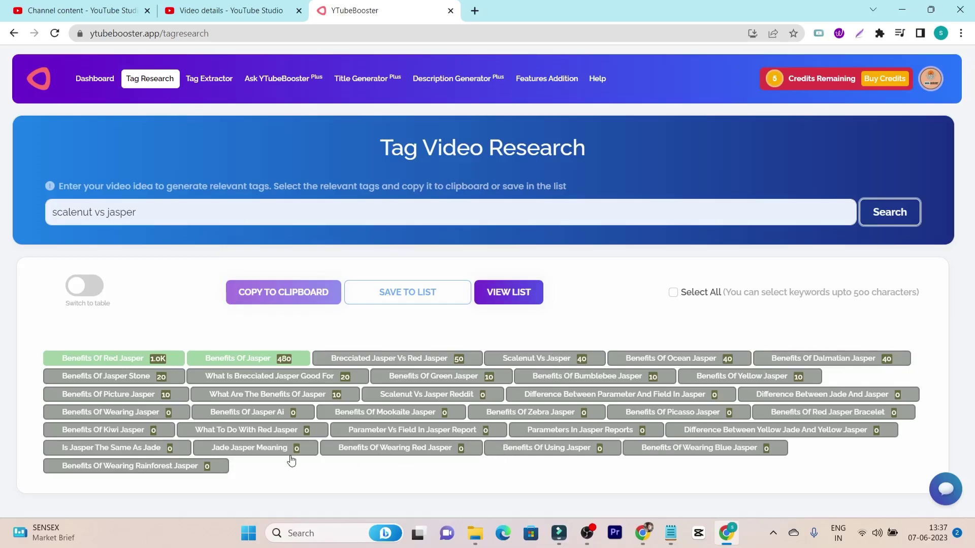
Open the Tag Video Extractor and place the cursor in its empty video link field.
{"action": "left_click", "coordinate": [210, 80]}
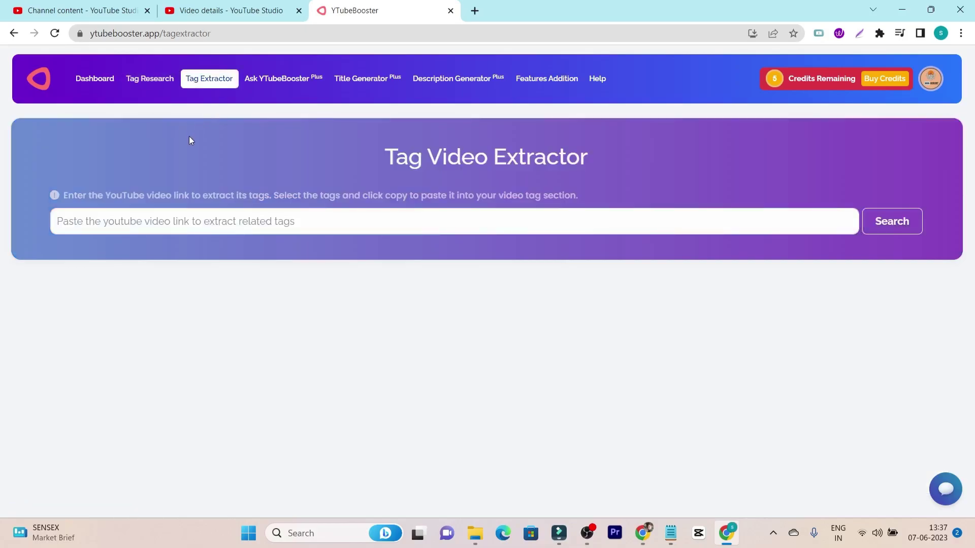
{"action": "left_click", "coordinate": [171, 231]}
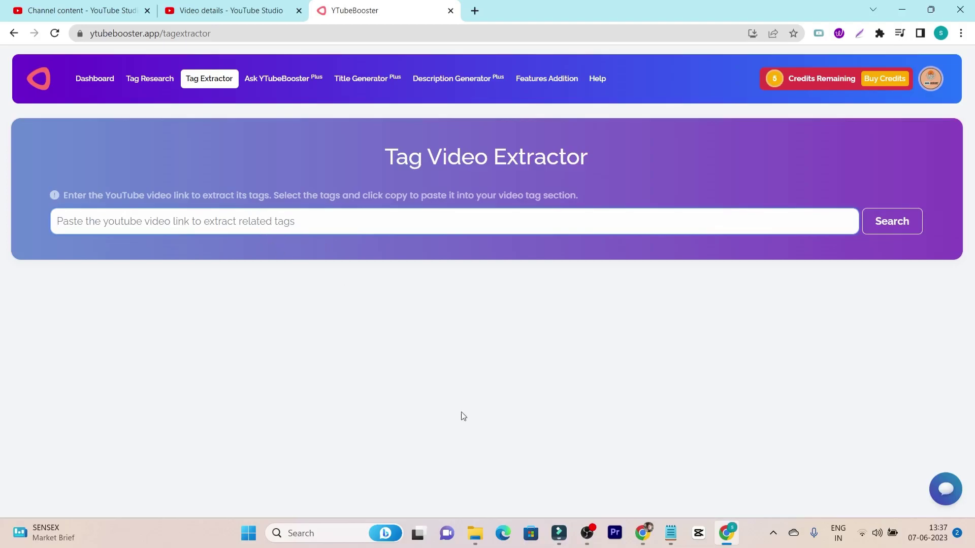
Copy the link of the first 'textmetrics review' video from the YouTube search results.
{"action": "left_click", "coordinate": [643, 533]}
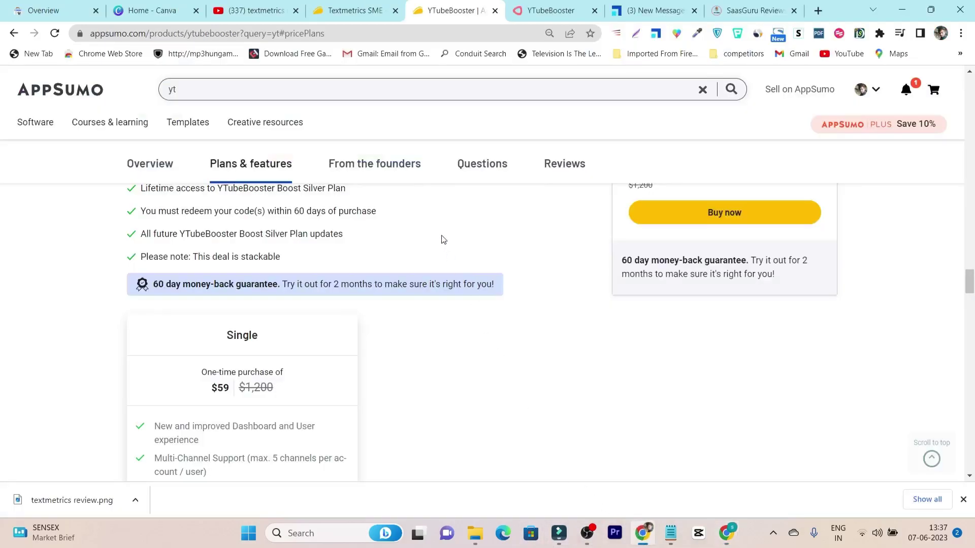
{"action": "left_click", "coordinate": [250, 10]}
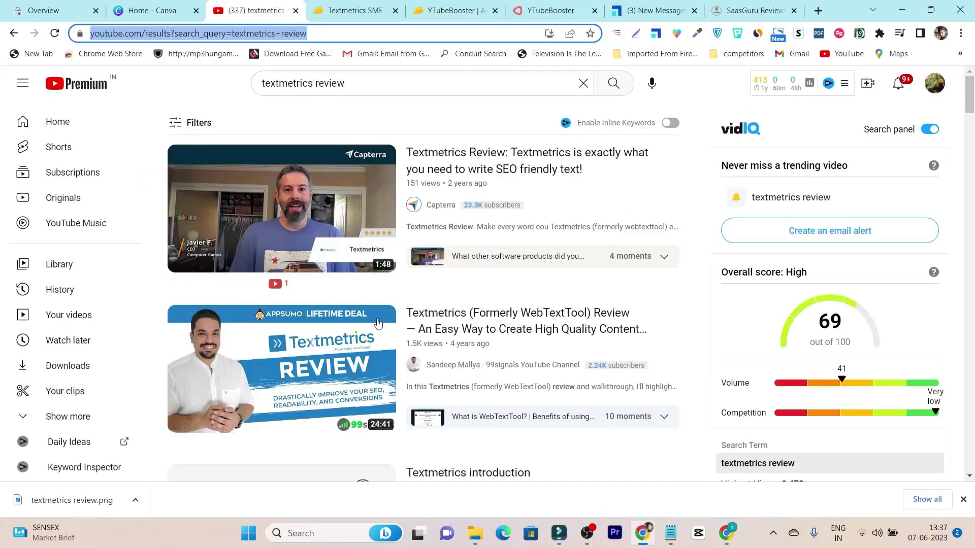
{"action": "scroll", "coordinate": [376, 181], "scroll_direction": "down", "scroll_amount": 4}
{"action": "scroll", "coordinate": [491, 175], "scroll_direction": "up", "scroll_amount": 4}
{"action": "right_click", "coordinate": [491, 174]}
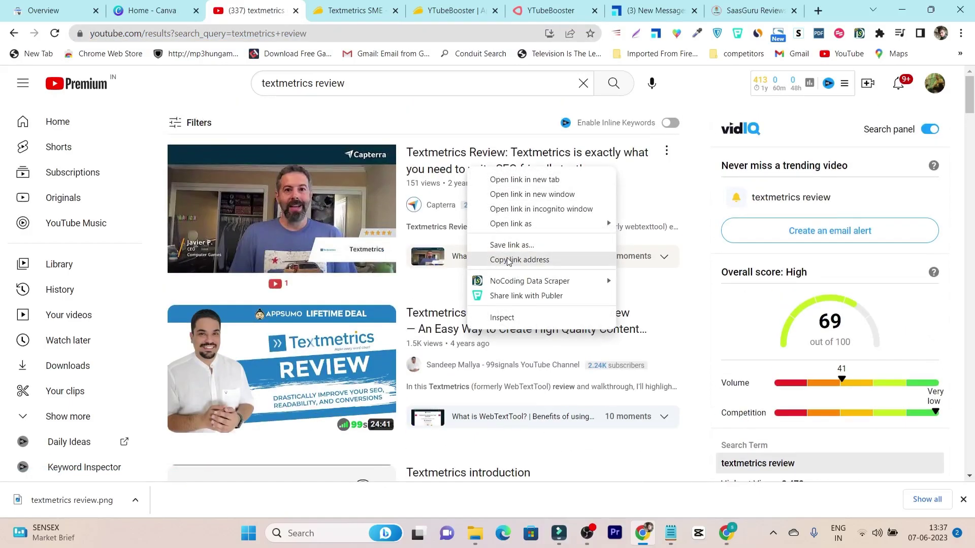
{"action": "left_click", "coordinate": [508, 259]}
Paste the copied YouTube link into the Tag Video Extractor and run the search.
{"action": "left_click", "coordinate": [726, 533]}
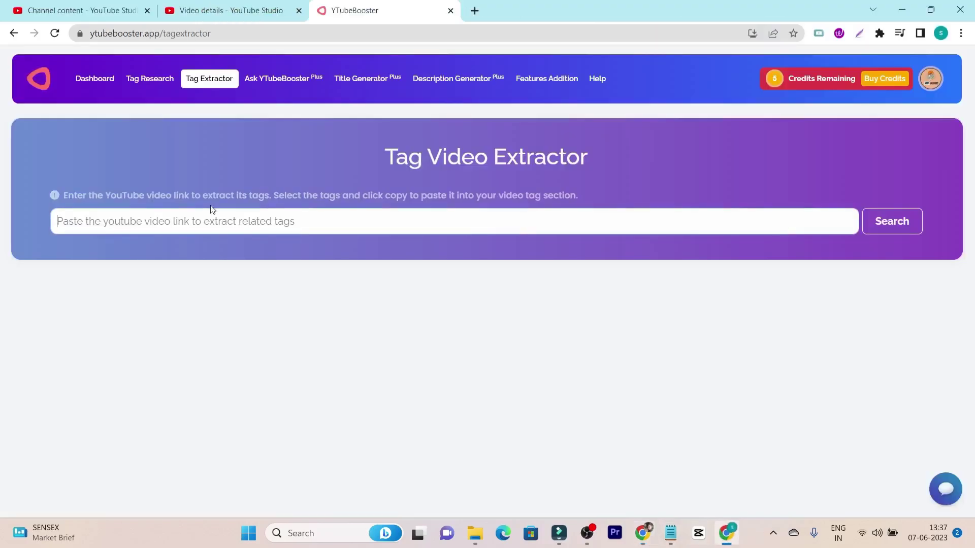
{"action": "left_click", "coordinate": [173, 221]}
{"action": "key", "text": "ctrl+v"}
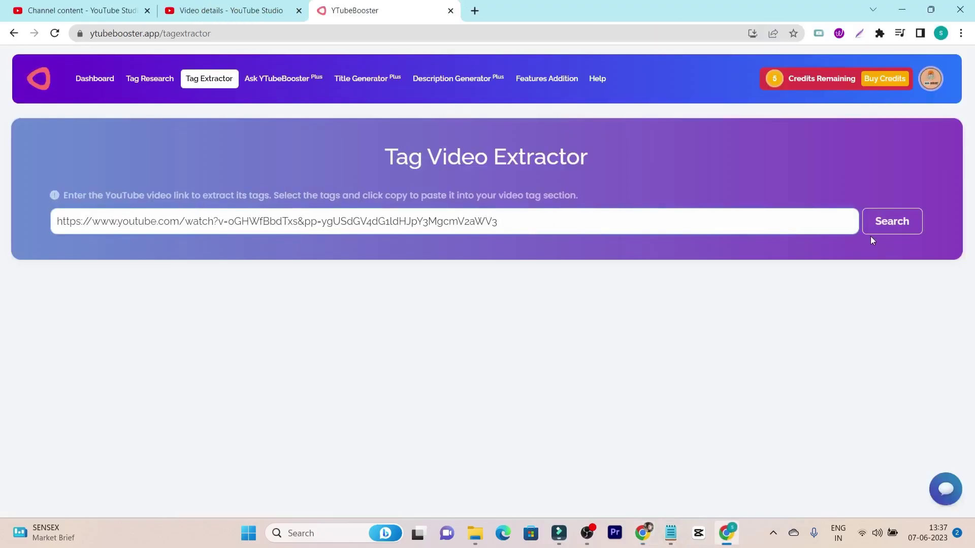
{"action": "left_click", "coordinate": [902, 236]}
{"action": "left_click", "coordinate": [192, 232]}
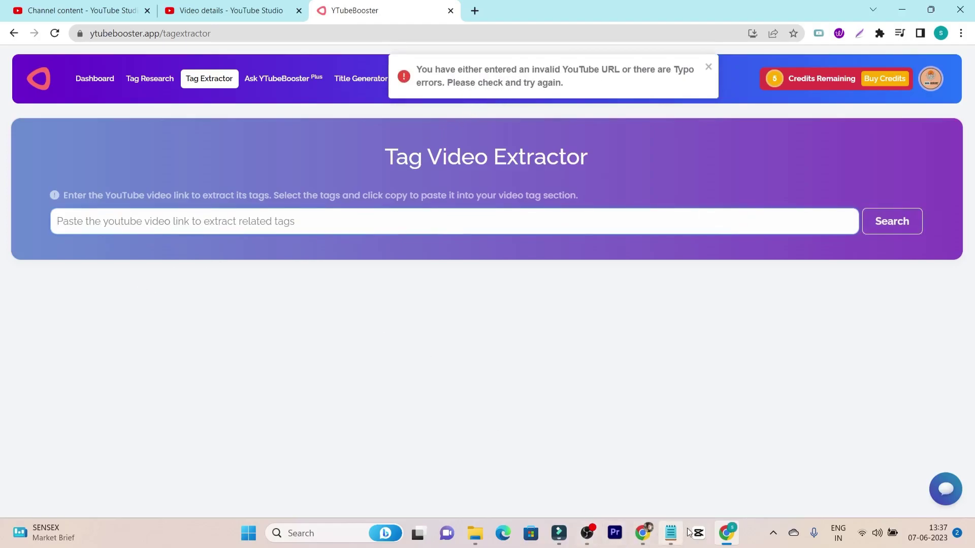
Open the first textmetrics review video and submit its page URL to the Tag Extractor.
{"action": "left_click", "coordinate": [642, 533]}
{"action": "left_click", "coordinate": [489, 192]}
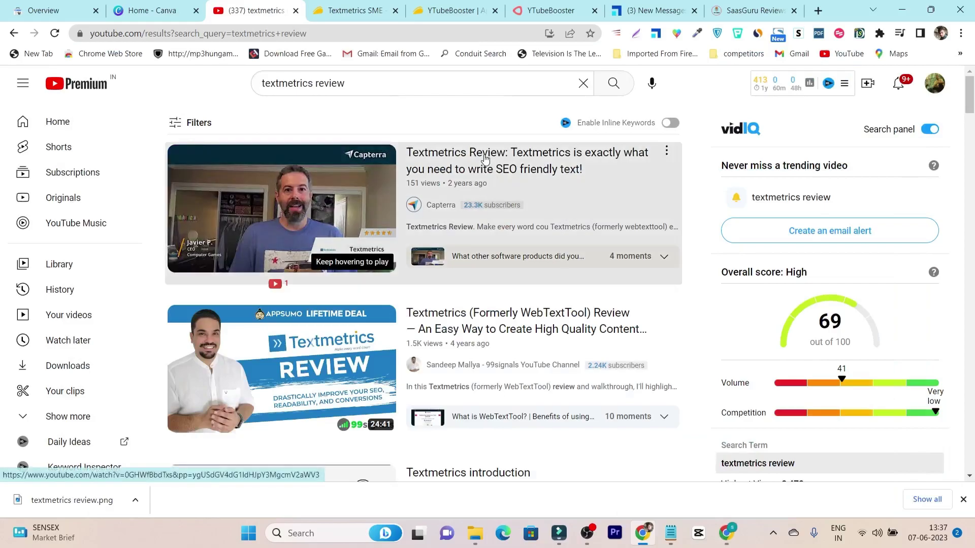
{"action": "left_click", "coordinate": [203, 34]}
{"action": "right_click", "coordinate": [202, 34]}
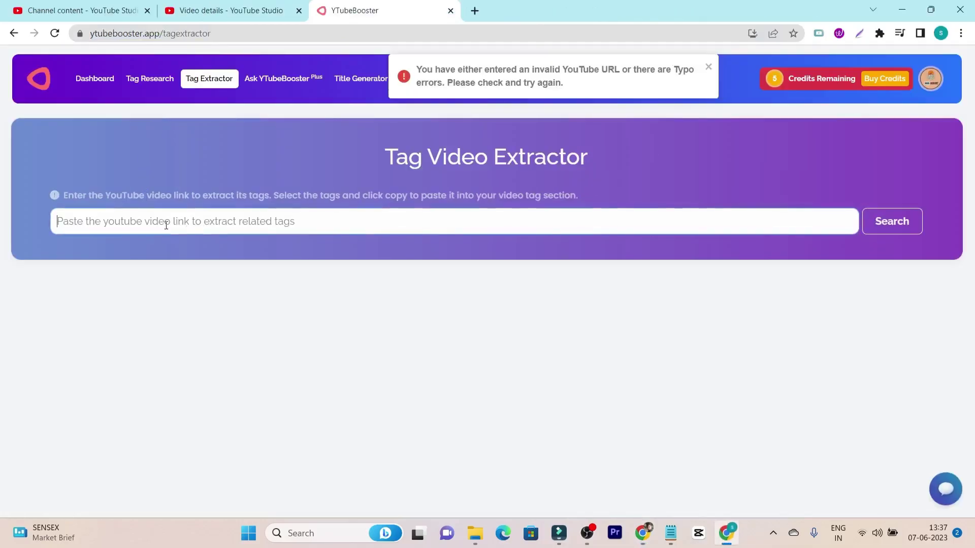
{"action": "key", "text": "ctrl+v"}
{"action": "left_click", "coordinate": [866, 231]}
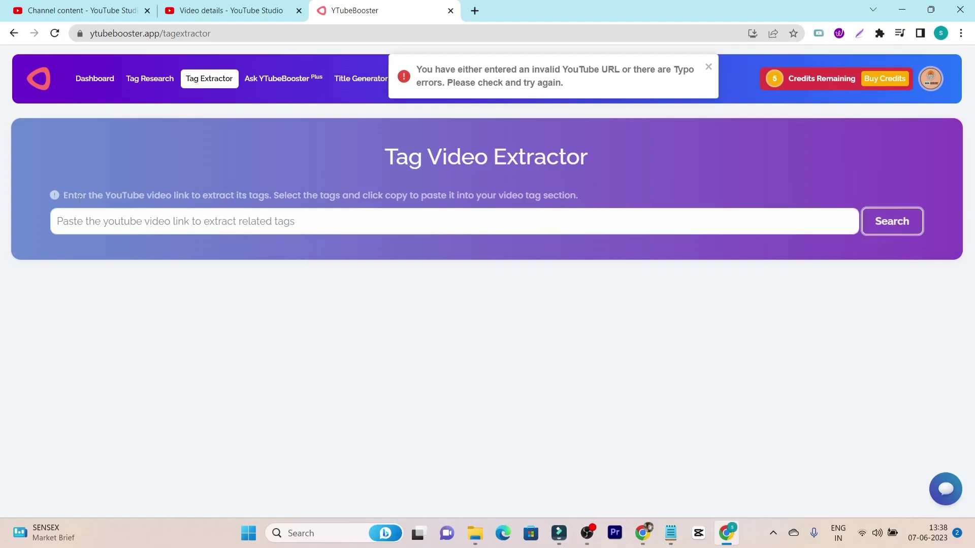
Dismiss the invalid-URL error, retry the pasted link, and close the repeated error.
{"action": "left_click", "coordinate": [322, 222]}
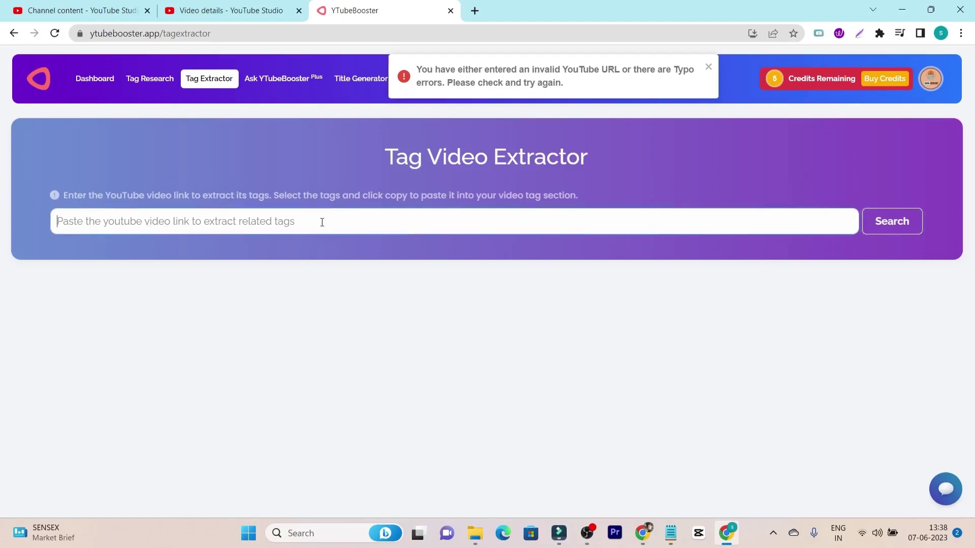
{"action": "left_click", "coordinate": [708, 66]}
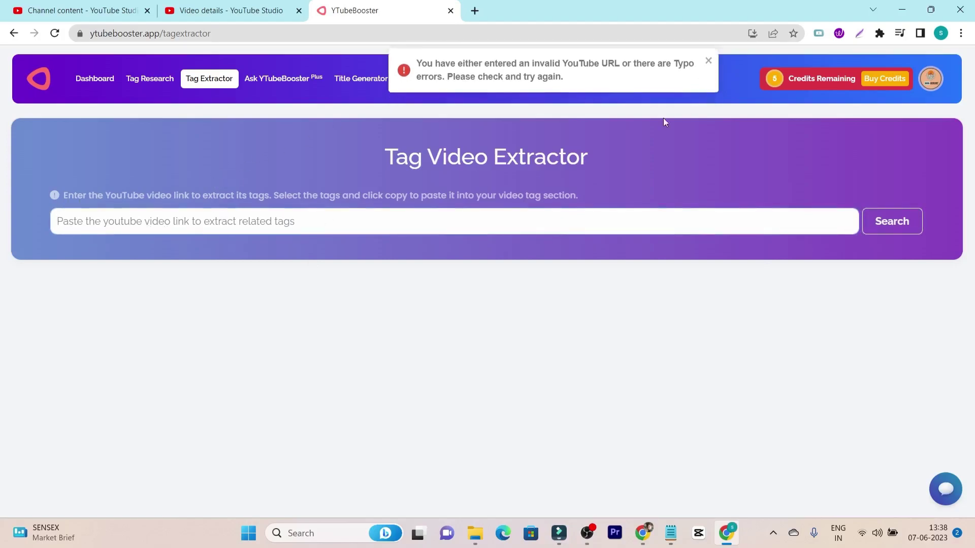
{"action": "left_click", "coordinate": [290, 230]}
{"action": "key", "text": "ctrl+v"}
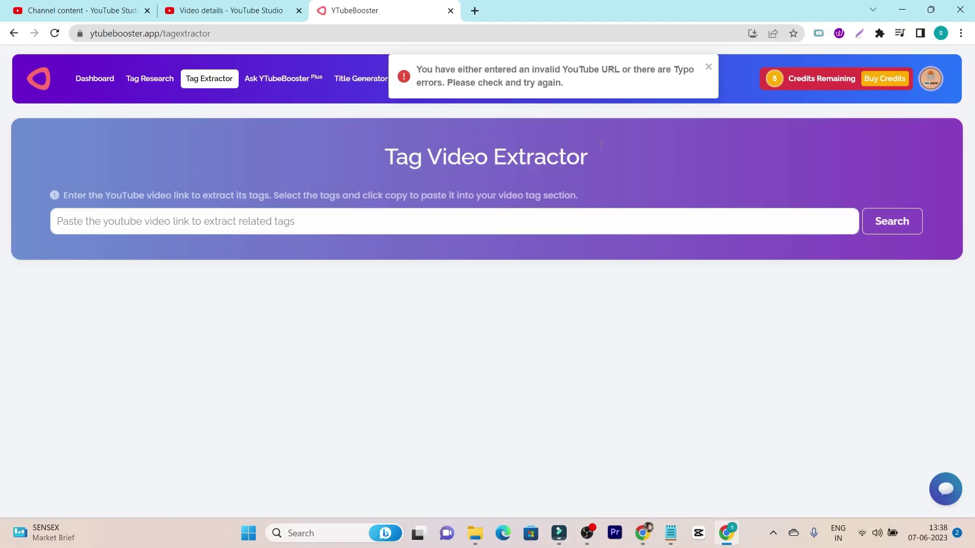
{"action": "left_click", "coordinate": [709, 67]}
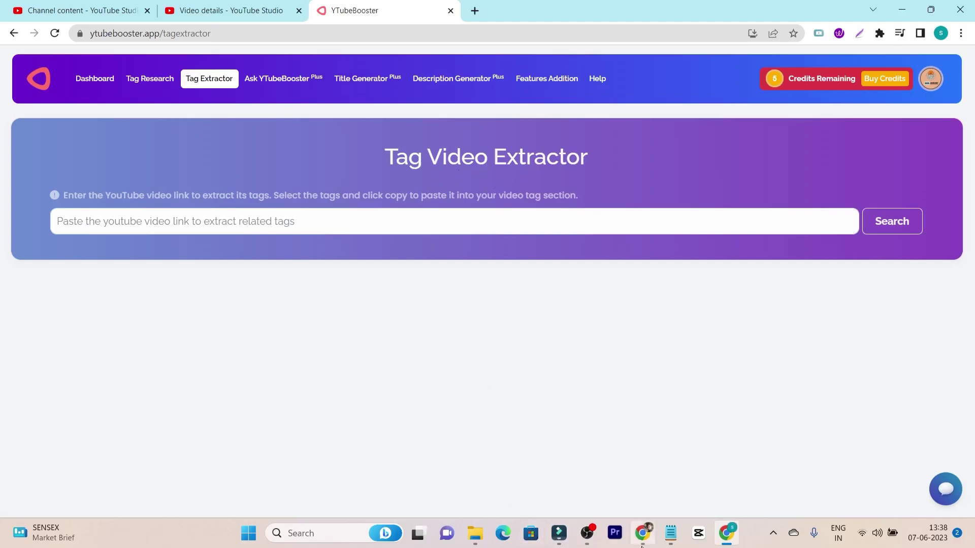
{"action": "mouse_move", "coordinate": [642, 533]}
{"action": "left_click", "coordinate": [670, 456]}
{"action": "scroll", "coordinate": [778, 280], "scroll_direction": "down", "scroll_amount": 15}
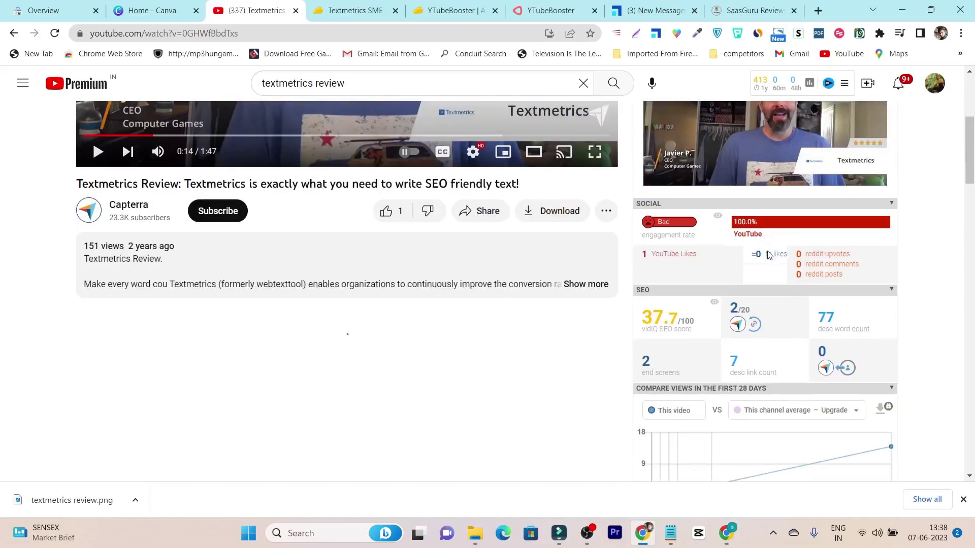
{"action": "scroll", "coordinate": [777, 282], "scroll_direction": "down", "scroll_amount": 6}
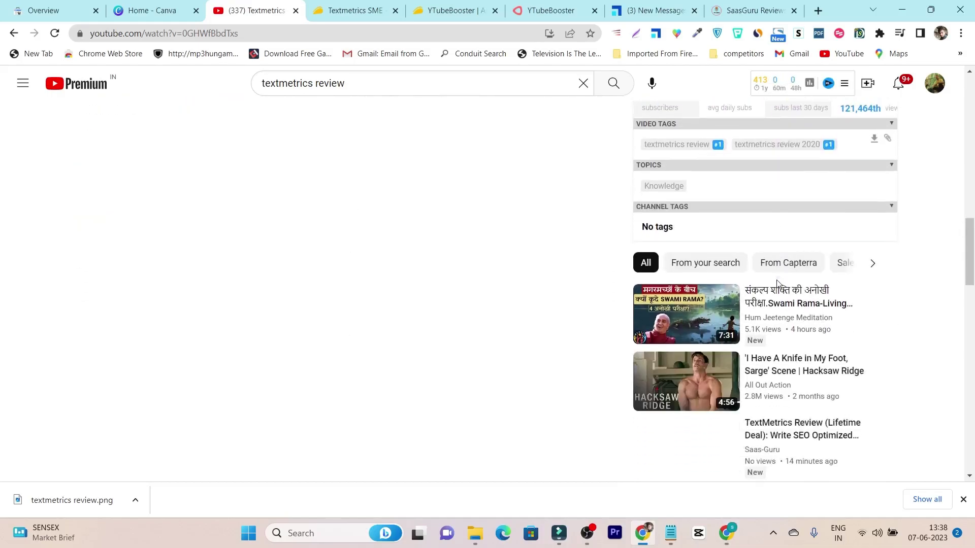
{"action": "scroll", "coordinate": [778, 319], "scroll_direction": "up", "scroll_amount": 5}
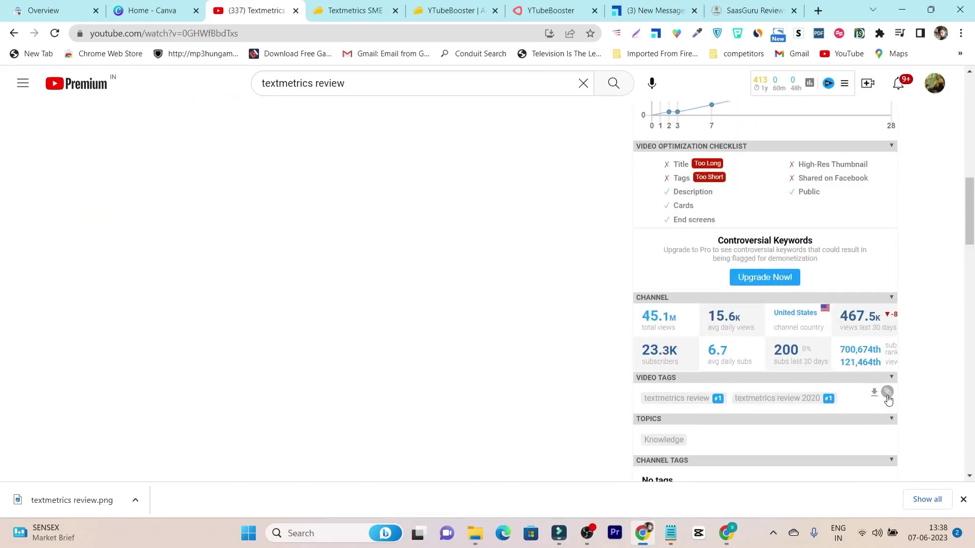
{"action": "scroll", "coordinate": [483, 292], "scroll_direction": "up", "scroll_amount": 5}
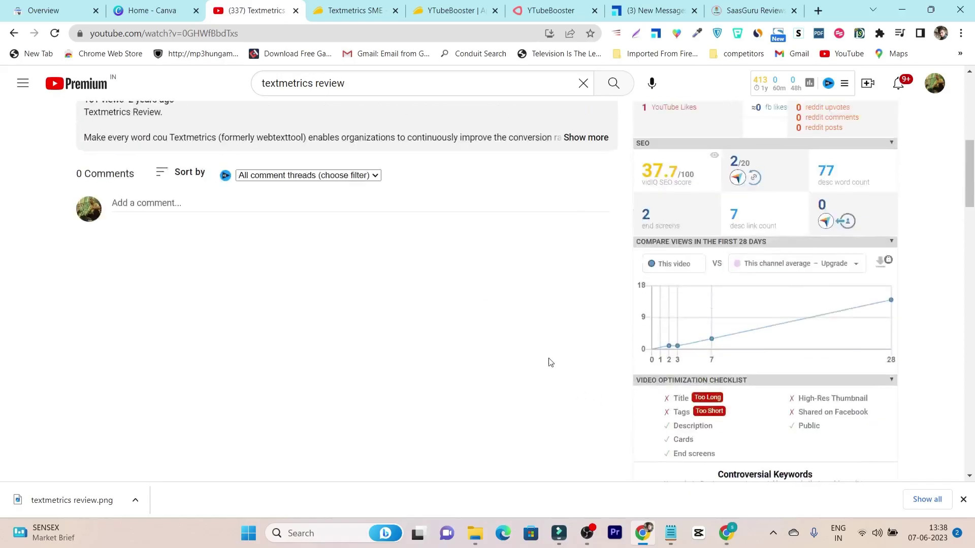
{"action": "left_click", "coordinate": [726, 533]}
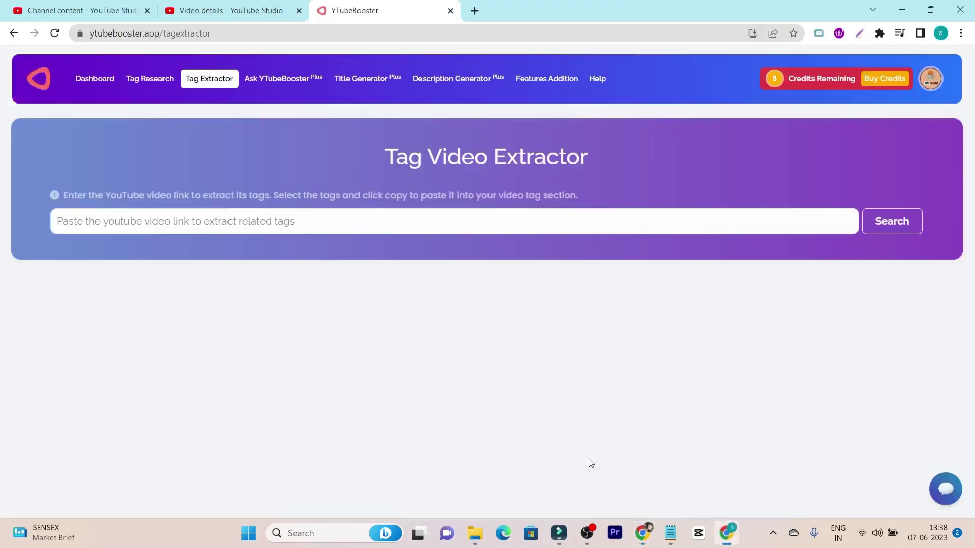
Search Trending Topic Research for 'scalenut' in United States English.
{"action": "left_click", "coordinate": [264, 86]}
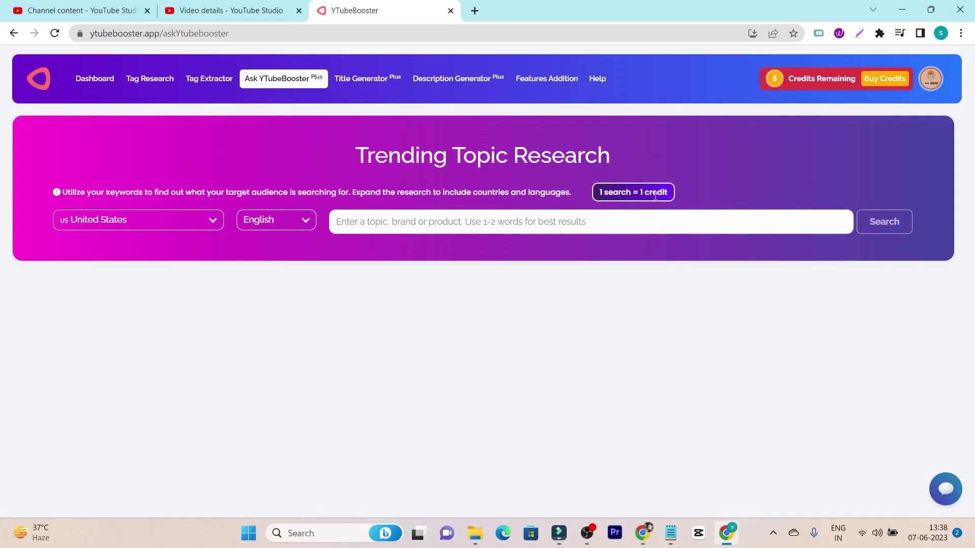
{"action": "left_click", "coordinate": [506, 218]}
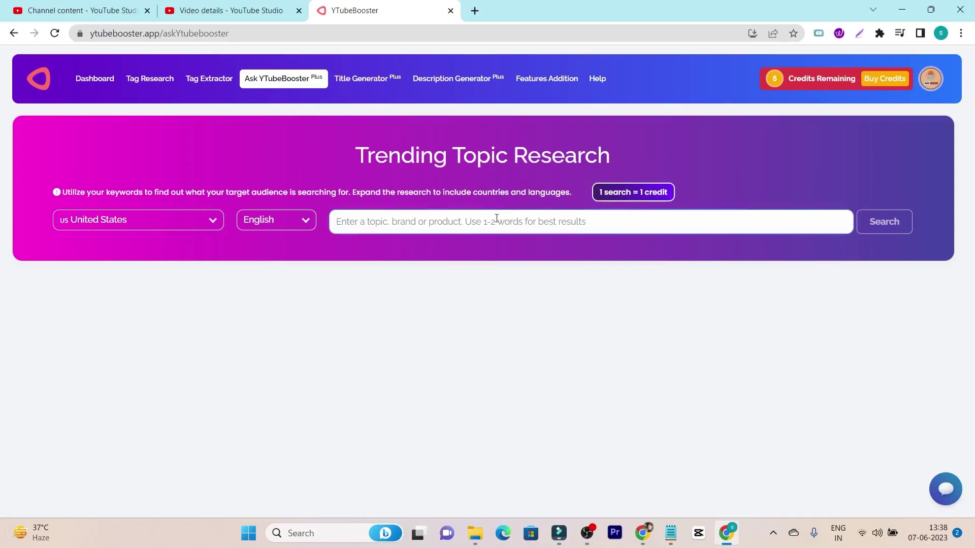
{"action": "type", "text": "scalenut"}
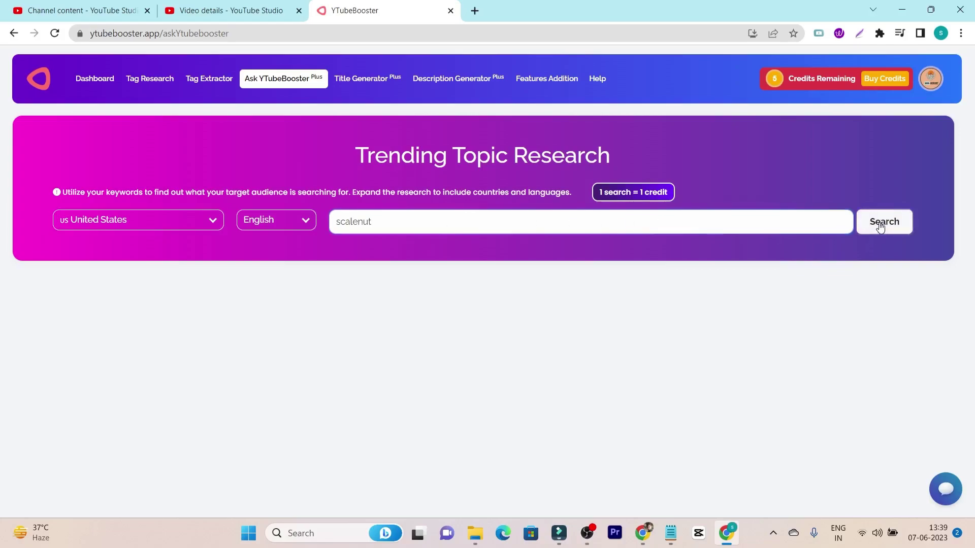
{"action": "left_click", "coordinate": [881, 222]}
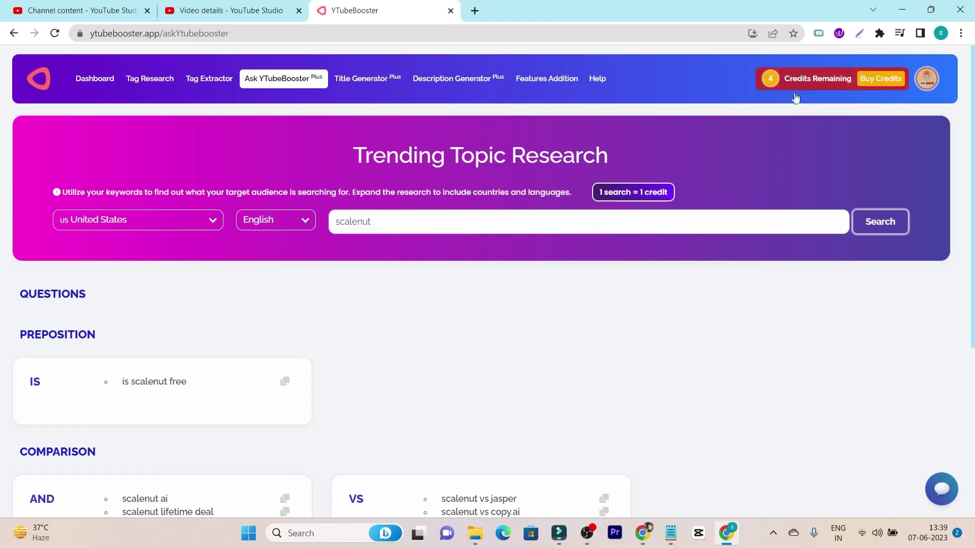
{"action": "scroll", "coordinate": [442, 326], "scroll_direction": "down", "scroll_amount": 5}
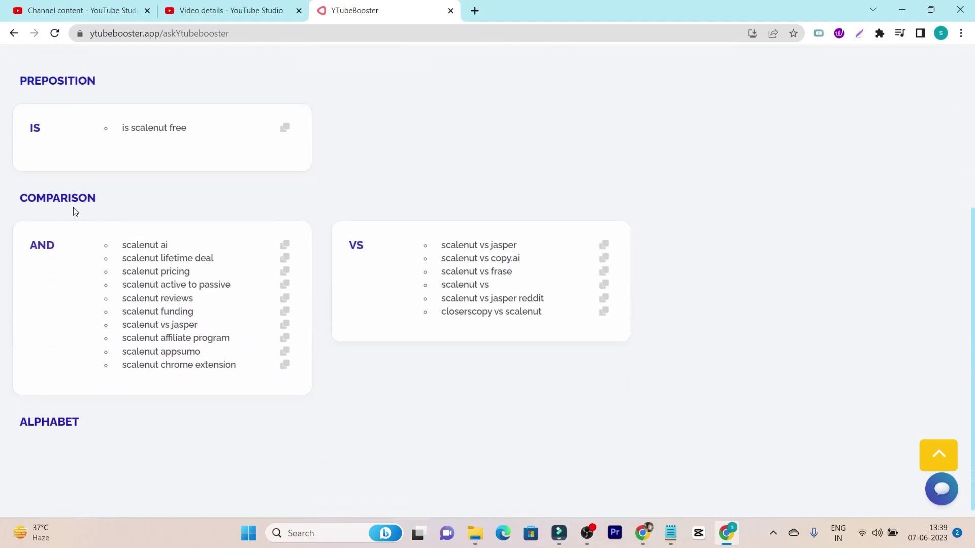
{"action": "scroll", "coordinate": [123, 217], "scroll_direction": "up", "scroll_amount": 4}
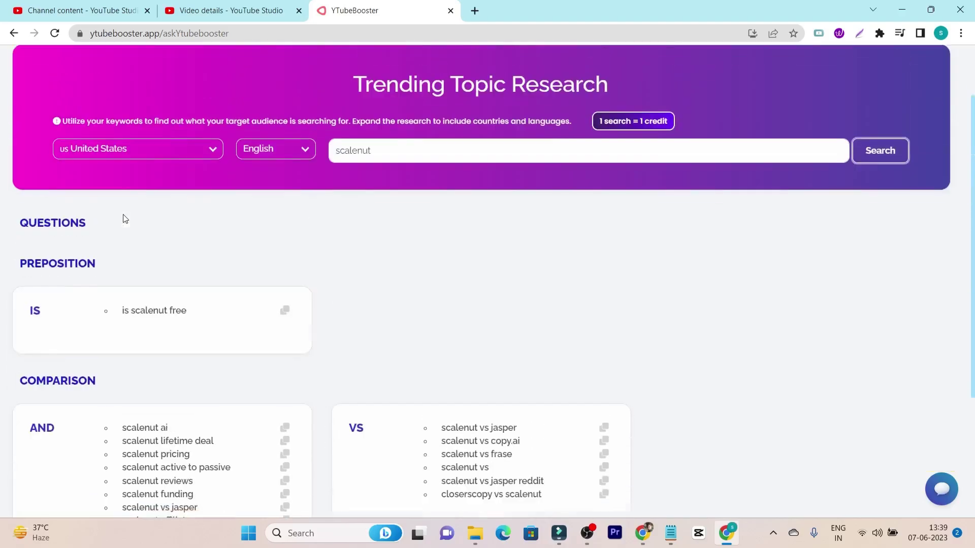
{"action": "scroll", "coordinate": [190, 318], "scroll_direction": "down", "scroll_amount": 4}
{"action": "scroll", "coordinate": [192, 312], "scroll_direction": "down", "scroll_amount": 1}
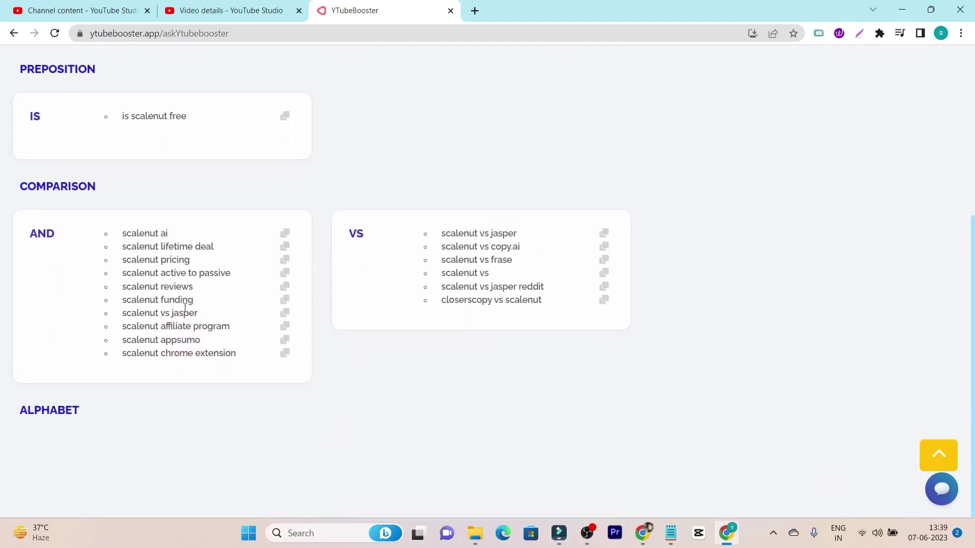
{"action": "scroll", "coordinate": [118, 102], "scroll_direction": "up", "scroll_amount": 2}
{"action": "scroll", "coordinate": [132, 183], "scroll_direction": "up", "scroll_amount": 1}
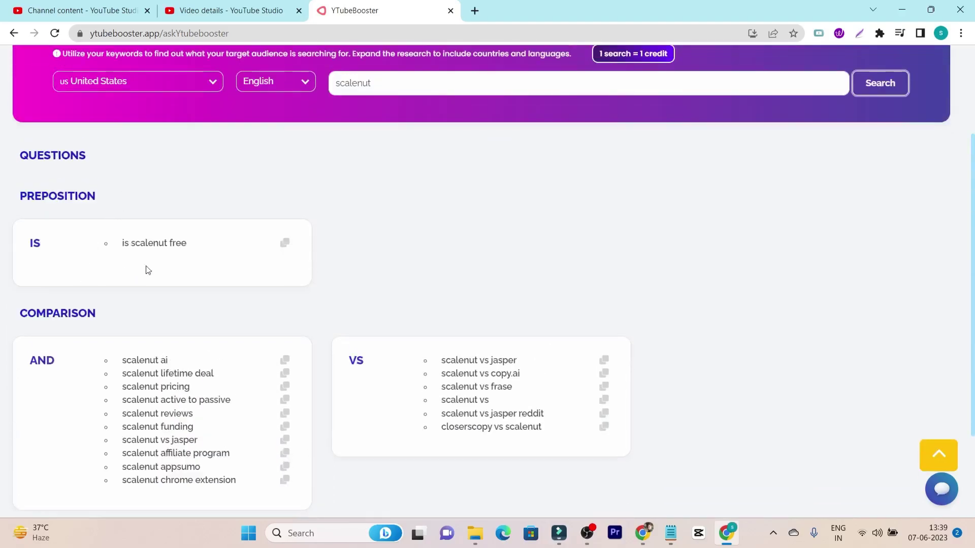
{"action": "scroll", "coordinate": [132, 234], "scroll_direction": "down", "scroll_amount": 2}
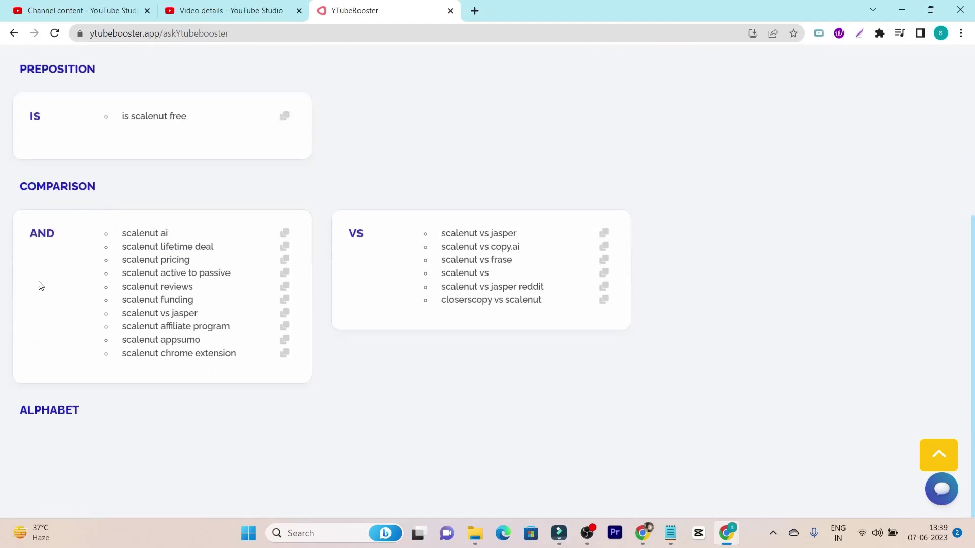
{"action": "scroll", "coordinate": [224, 323], "scroll_direction": "up", "scroll_amount": 2}
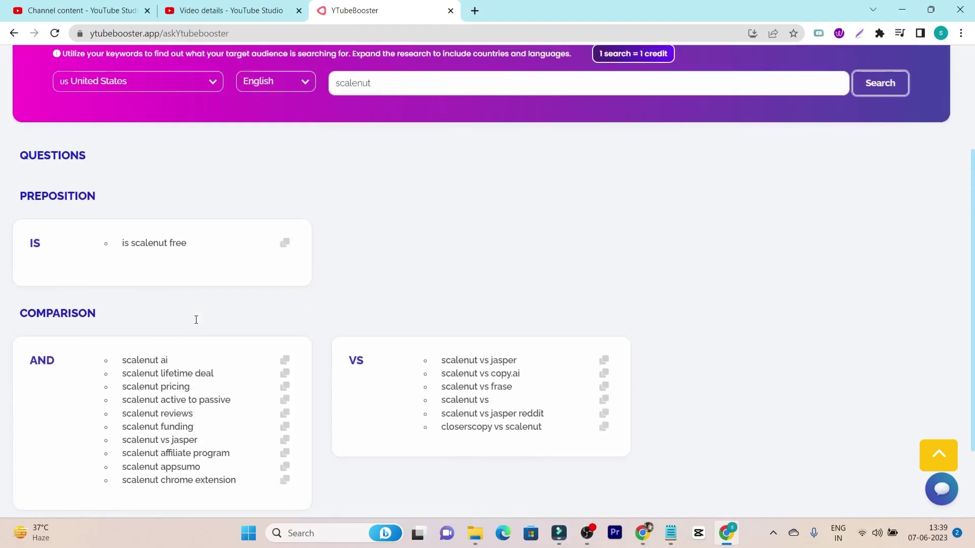
{"action": "scroll", "coordinate": [340, 378], "scroll_direction": "down", "scroll_amount": 1}
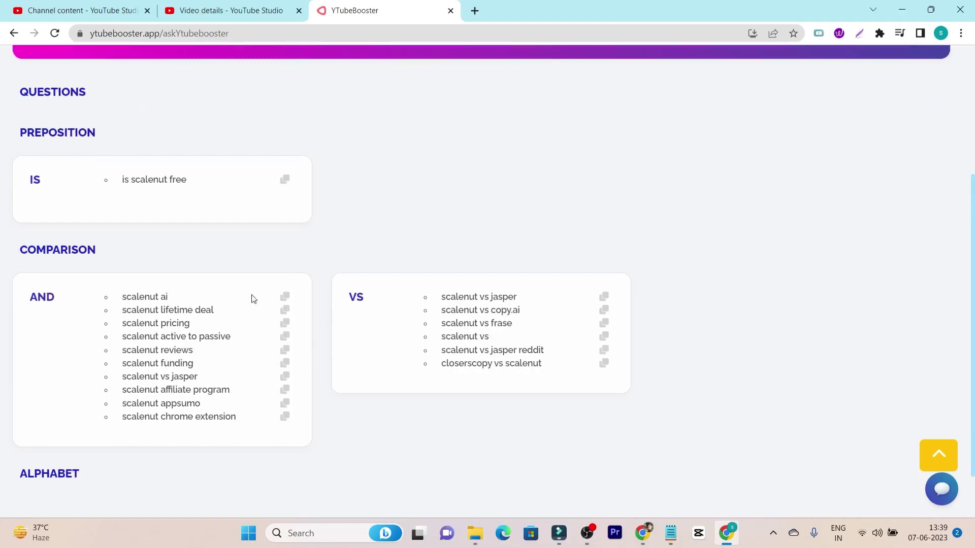
{"action": "scroll", "coordinate": [276, 236], "scroll_direction": "up", "scroll_amount": 3}
{"action": "scroll", "coordinate": [353, 310], "scroll_direction": "down", "scroll_amount": 4}
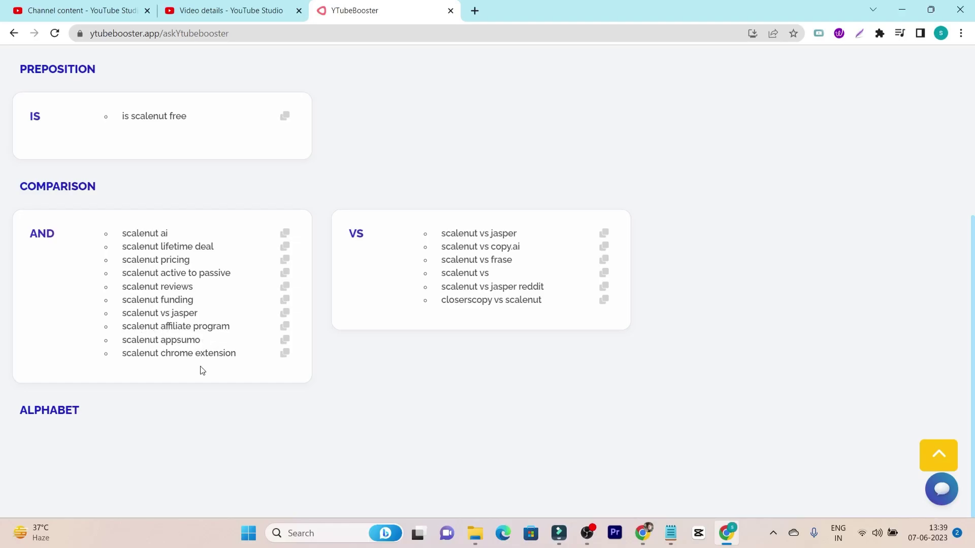
{"action": "scroll", "coordinate": [337, 320], "scroll_direction": "up", "scroll_amount": 5}
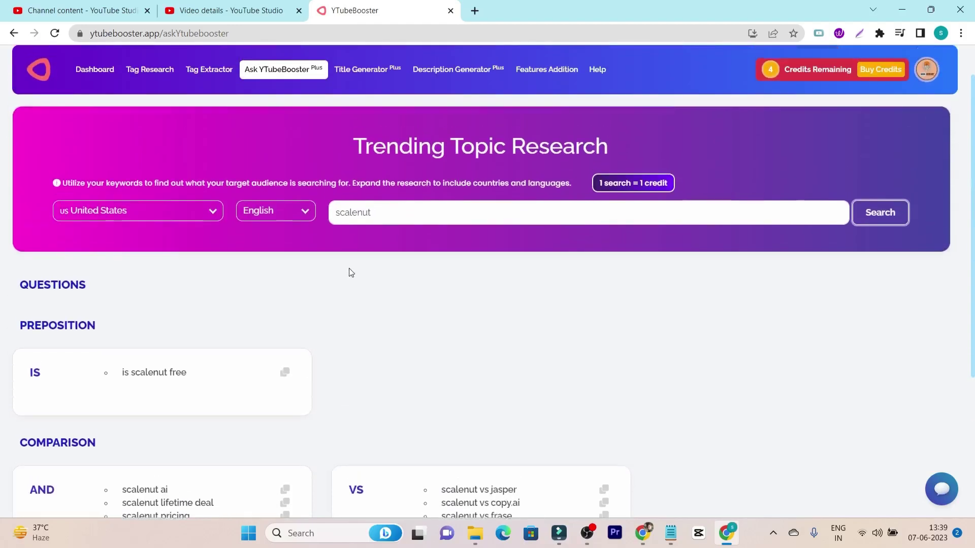
{"action": "left_click", "coordinate": [286, 312]}
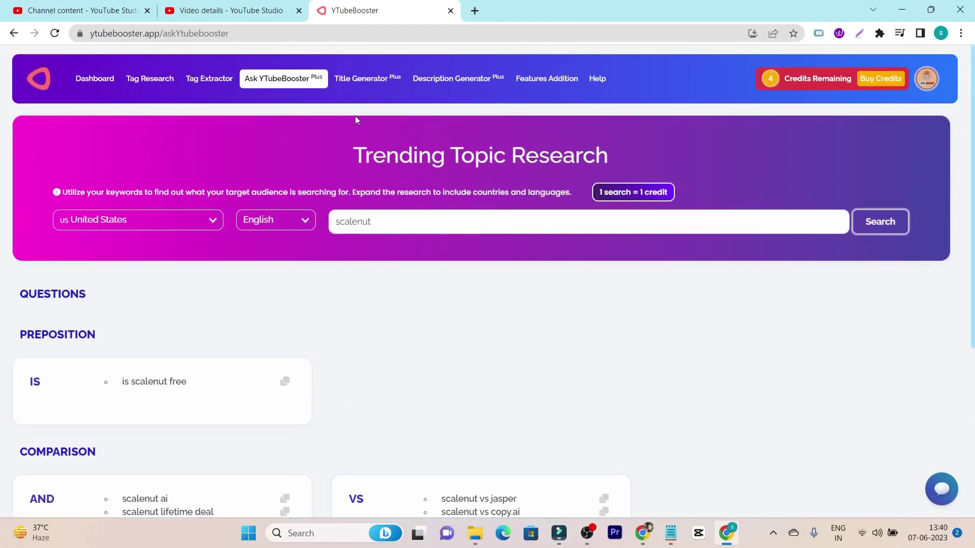
{"action": "scroll", "coordinate": [318, 351], "scroll_direction": "down", "scroll_amount": 5}
{"action": "scroll", "coordinate": [331, 325], "scroll_direction": "up", "scroll_amount": 5}
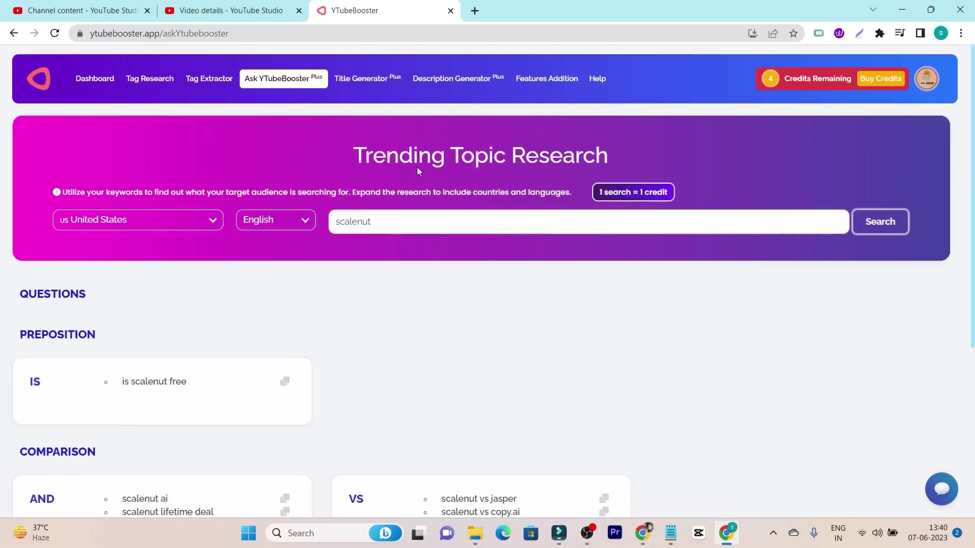
Generate title ideas for the keyword 'scalenut' in the Title Generator.
{"action": "left_click", "coordinate": [357, 84]}
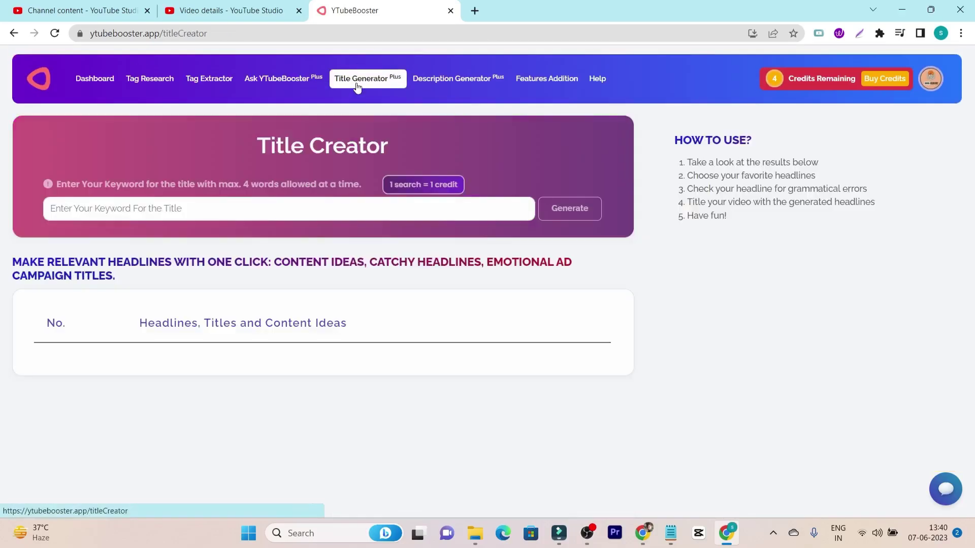
{"action": "left_click", "coordinate": [202, 209]}
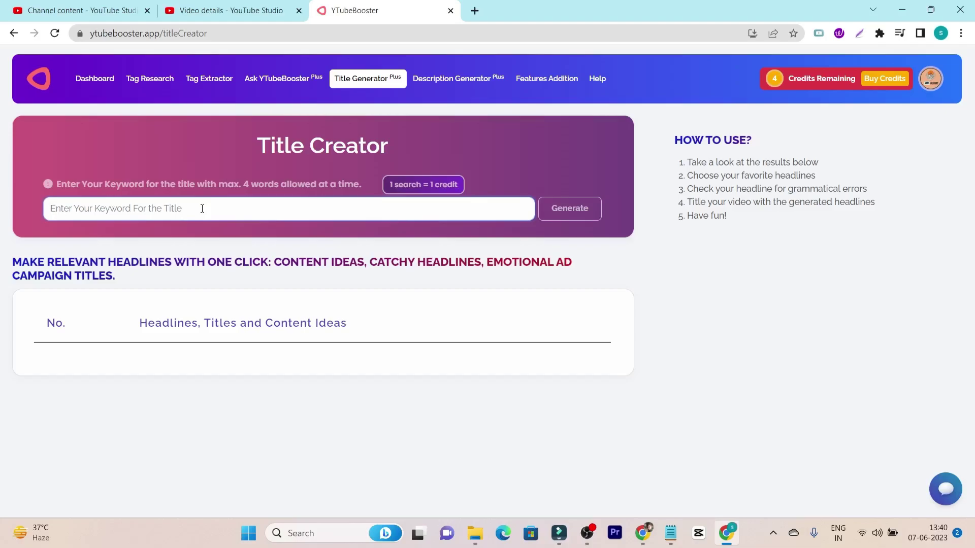
{"action": "type", "text": "scalenut"}
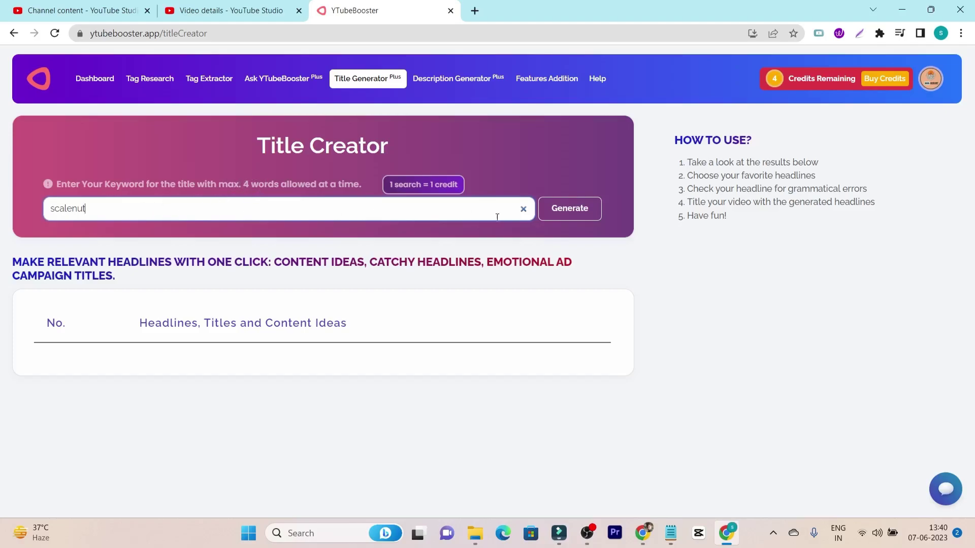
{"action": "left_click", "coordinate": [571, 217]}
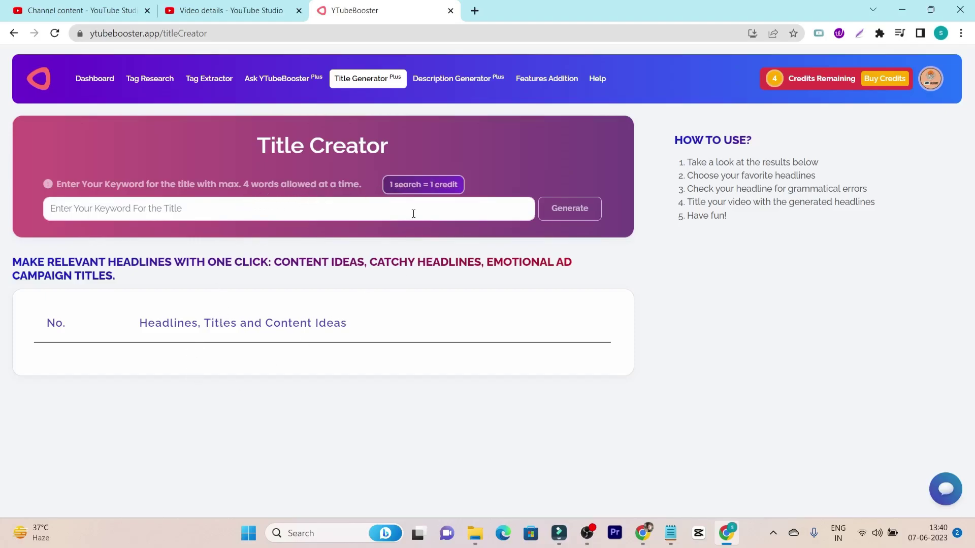
{"action": "left_click", "coordinate": [466, 90]}
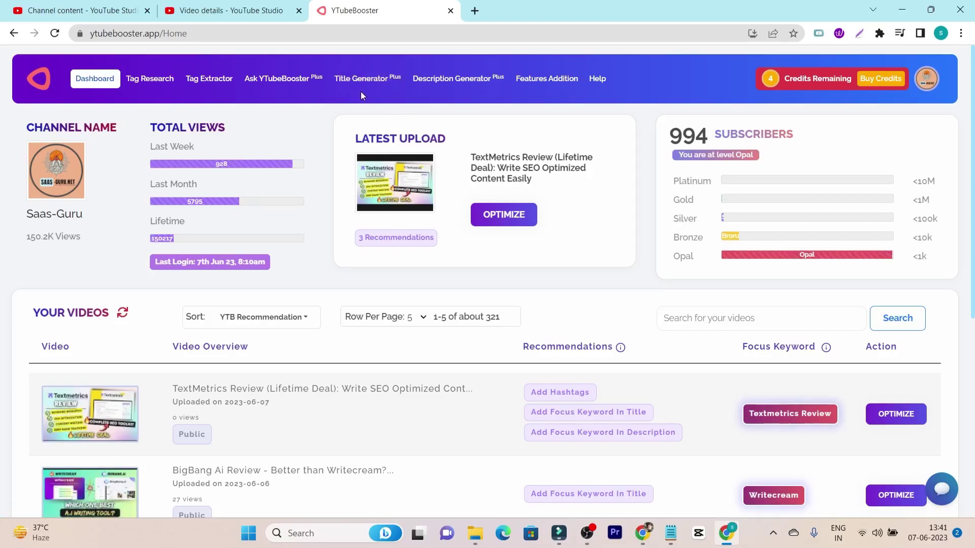
Glance at YTubeBooster's Buy Credits offer, then bring up Scalenut's Video Content AI templates.
{"action": "left_click", "coordinate": [644, 545]}
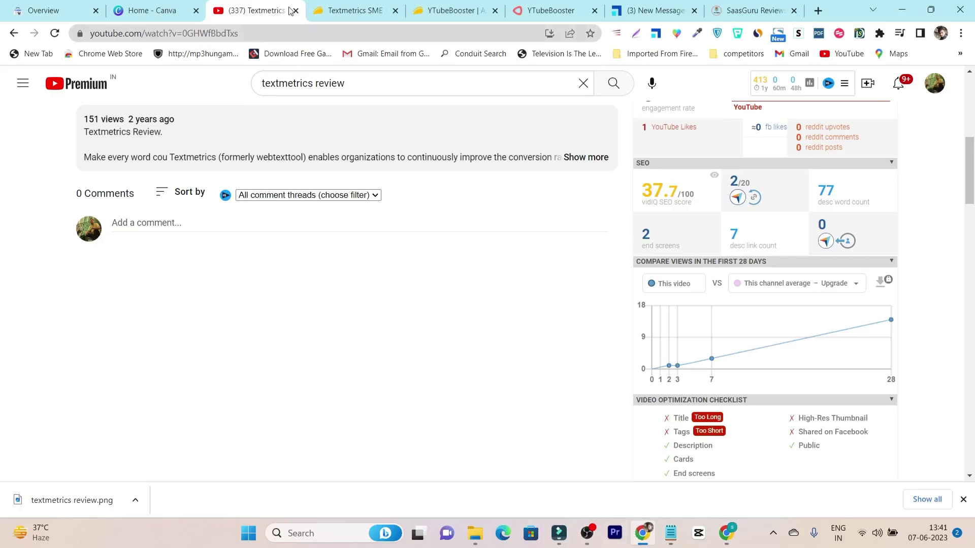
{"action": "left_click", "coordinate": [662, 5]}
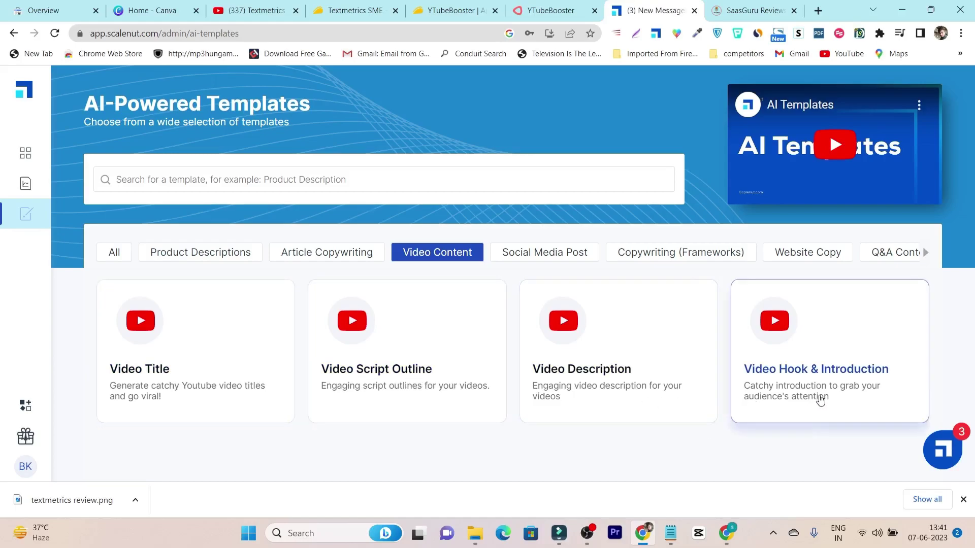
{"action": "left_click", "coordinate": [727, 535]}
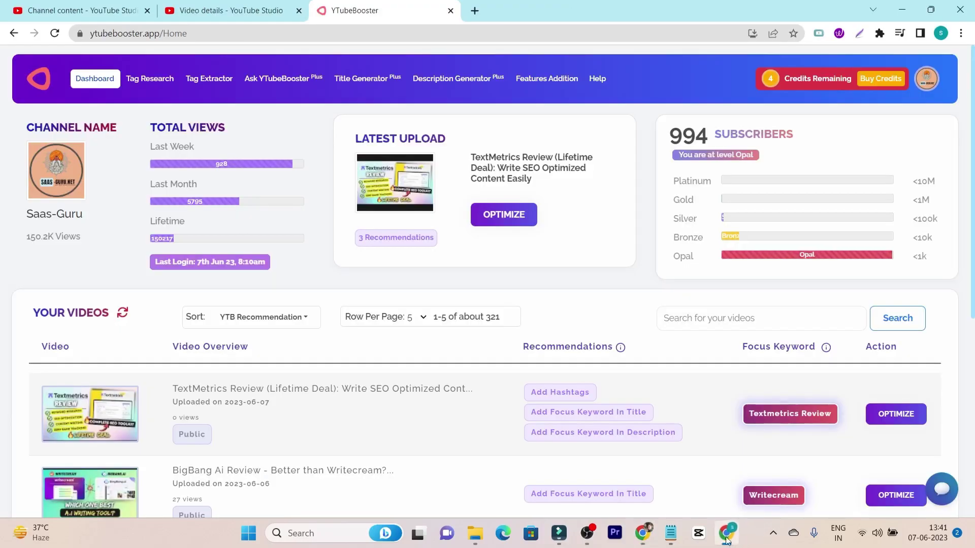
{"action": "left_click", "coordinate": [817, 81]}
{"action": "left_click", "coordinate": [635, 64]}
{"action": "left_click", "coordinate": [644, 542]}
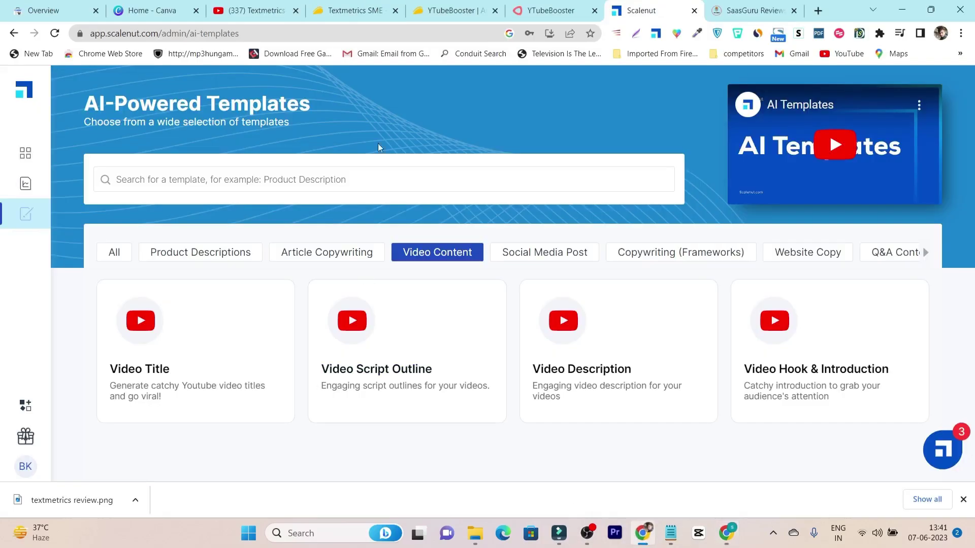
Scroll the YTubeBooster AppSumo deal page to Plans & features, showing the $59 Single plan.
{"action": "left_click", "coordinate": [435, 16]}
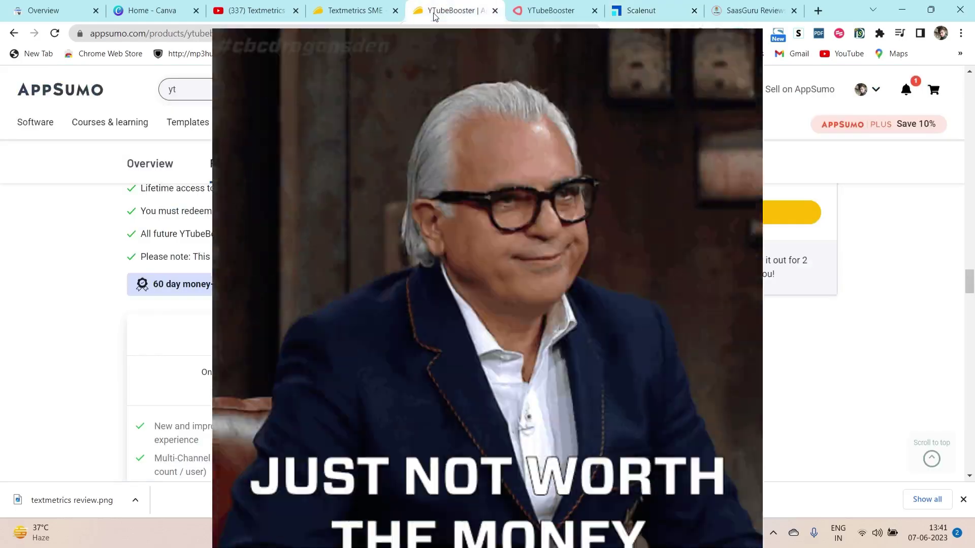
{"action": "scroll", "coordinate": [488, 305], "scroll_direction": "up", "scroll_amount": 5}
{"action": "scroll", "coordinate": [611, 361], "scroll_direction": "up", "scroll_amount": 15}
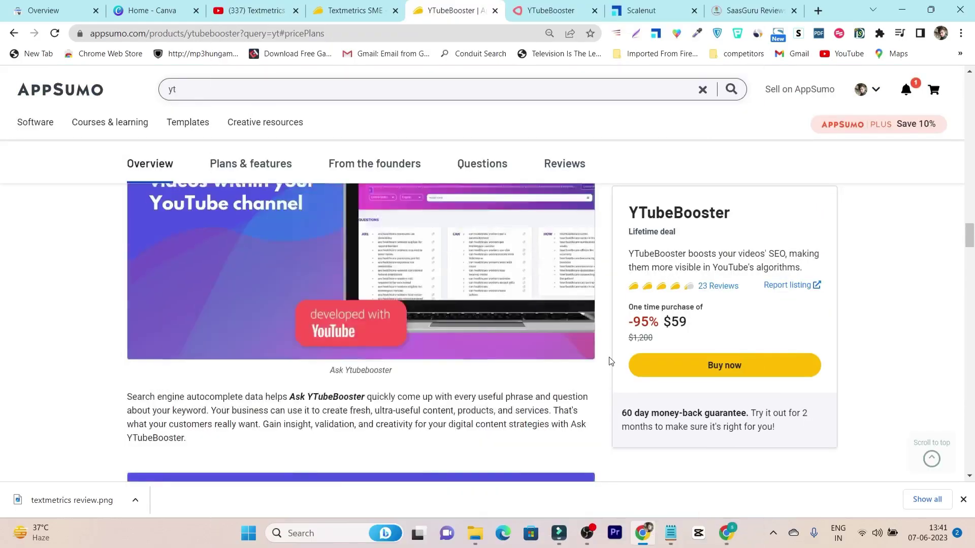
{"action": "scroll", "coordinate": [611, 362], "scroll_direction": "up", "scroll_amount": 15}
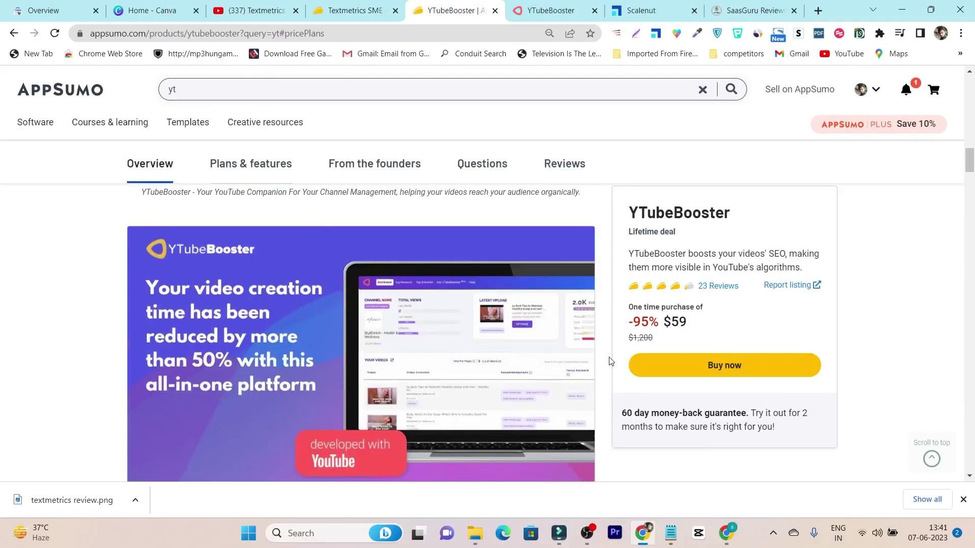
{"action": "scroll", "coordinate": [611, 362], "scroll_direction": "up", "scroll_amount": 8}
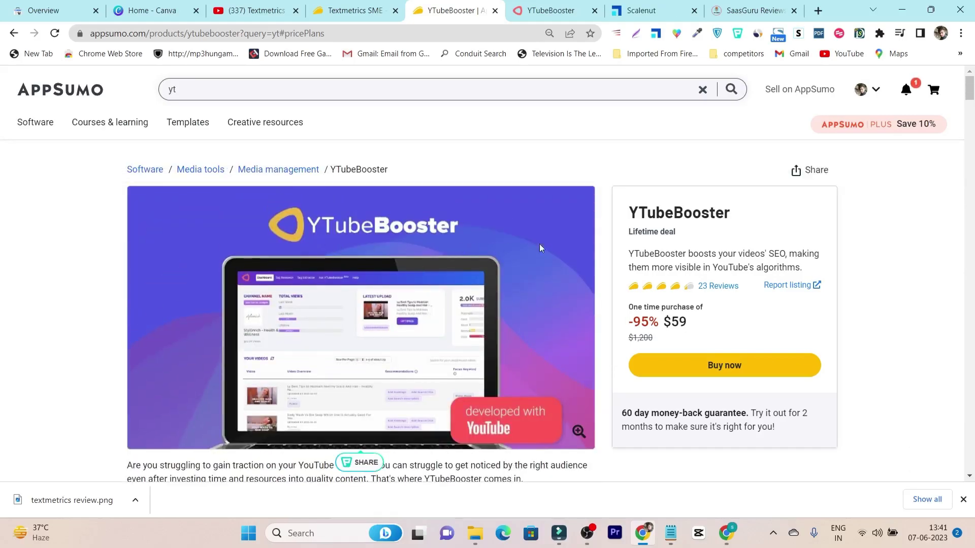
{"action": "scroll", "coordinate": [601, 349], "scroll_direction": "down", "scroll_amount": 5}
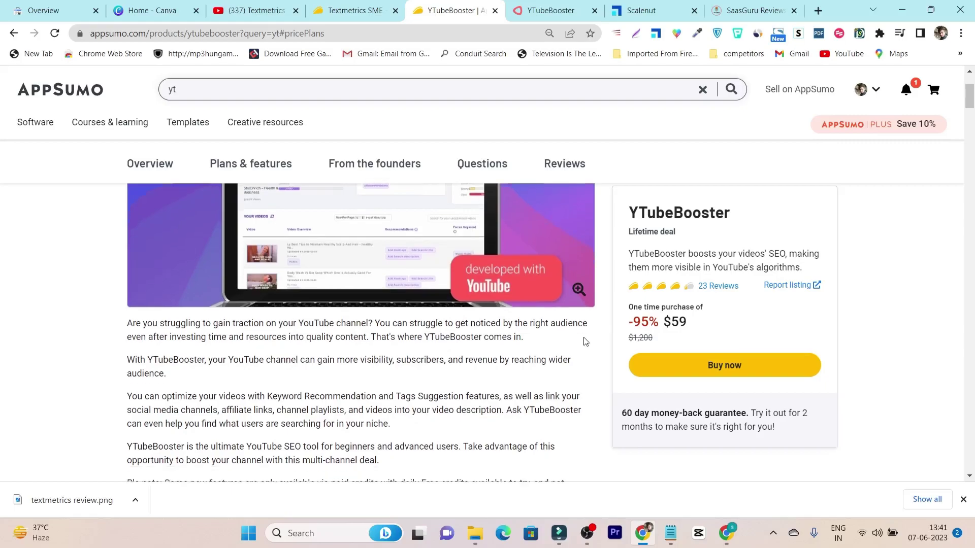
{"action": "scroll", "coordinate": [601, 350], "scroll_direction": "up", "scroll_amount": 5}
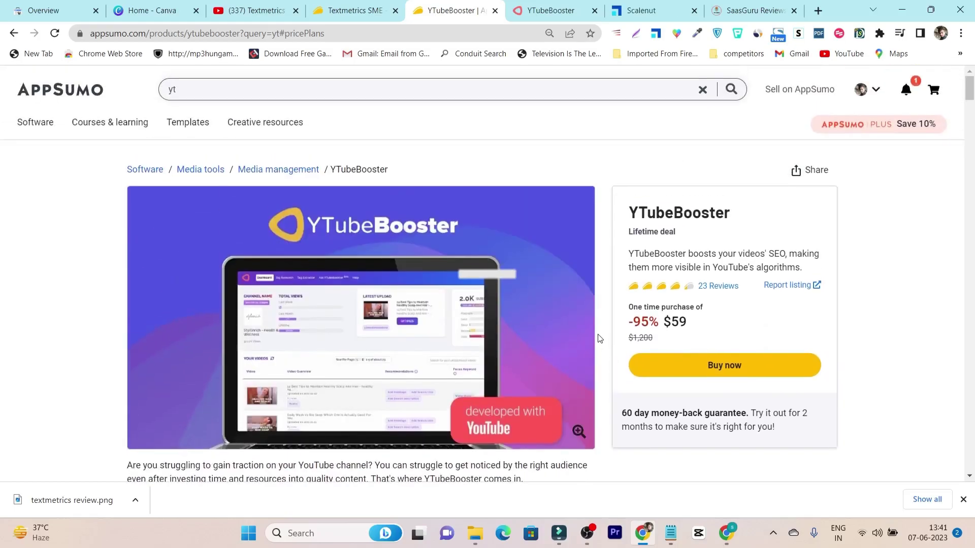
{"action": "scroll", "coordinate": [600, 340], "scroll_direction": "down", "scroll_amount": 2}
{"action": "scroll", "coordinate": [599, 339], "scroll_direction": "down", "scroll_amount": 20}
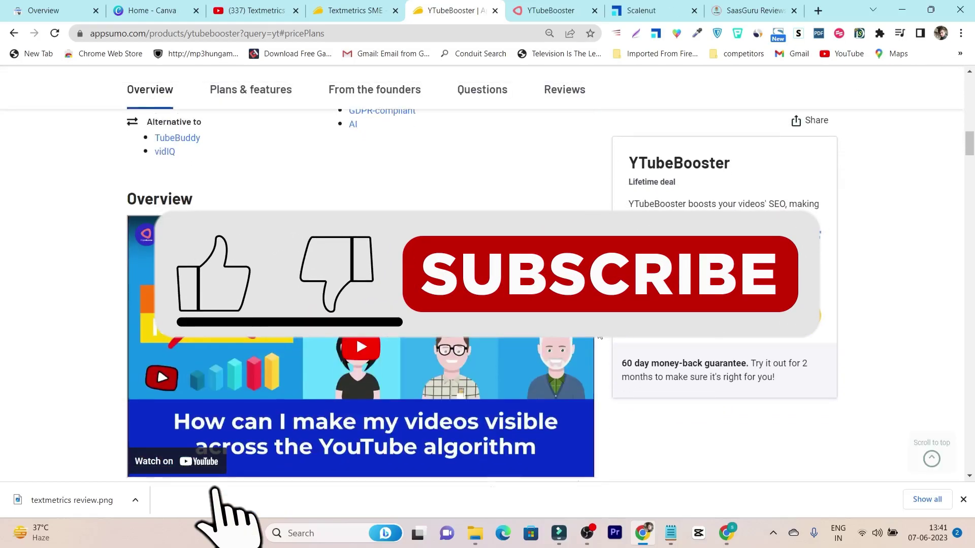
{"action": "scroll", "coordinate": [599, 337], "scroll_direction": "down", "scroll_amount": 15}
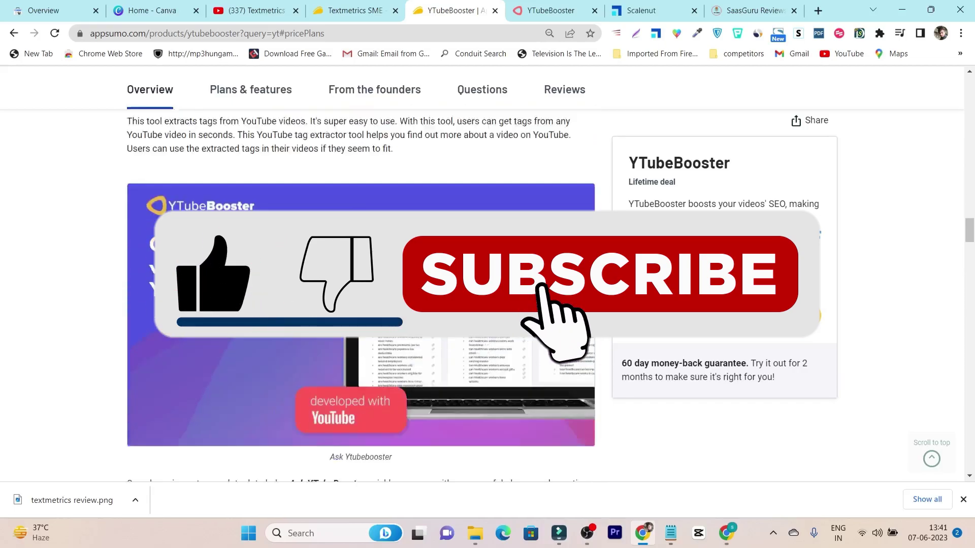
{"action": "scroll", "coordinate": [600, 337], "scroll_direction": "down", "scroll_amount": 7}
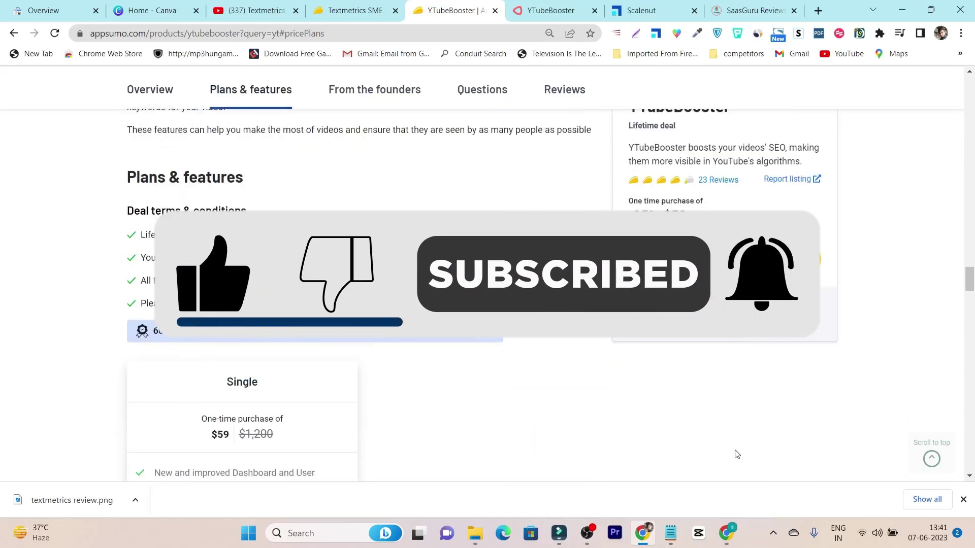